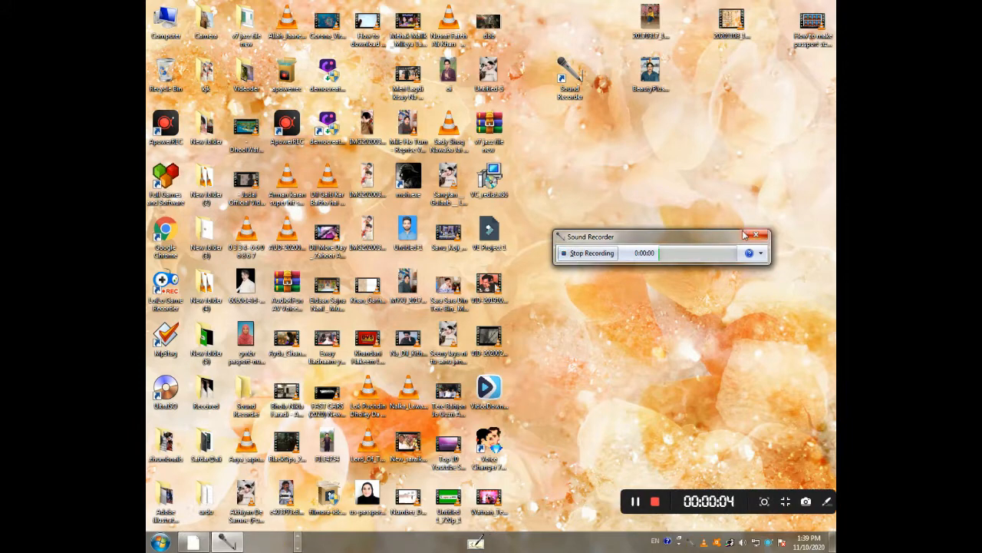
# Step: Close the sound recorder and switch to Adobe Photoshop, where the passport photo is open
pyautogui.click(756, 235)
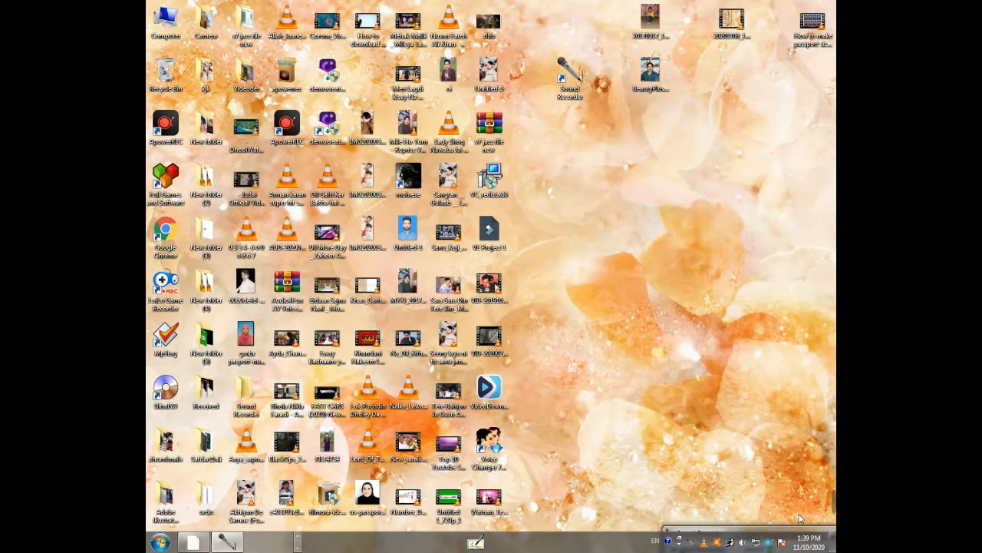
pyautogui.click(210, 541)
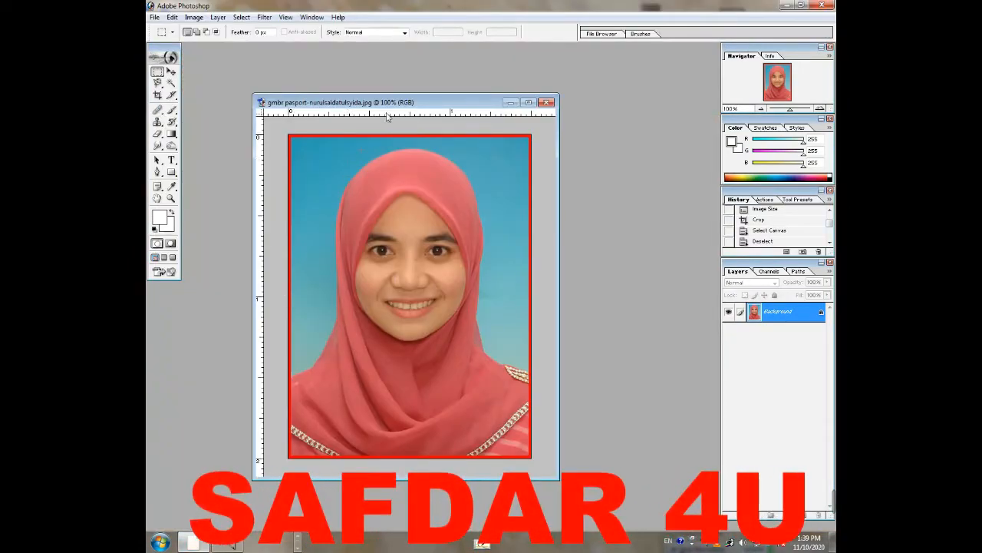
pyautogui.moveTo(376, 105); pyautogui.dragTo(440, 121)
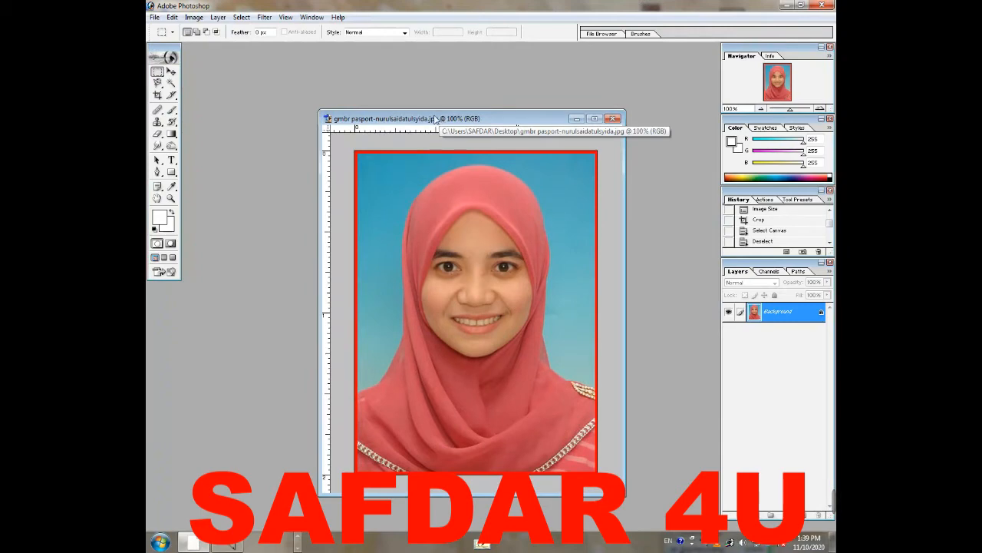
pyautogui.moveTo(435, 119); pyautogui.dragTo(424, 112)
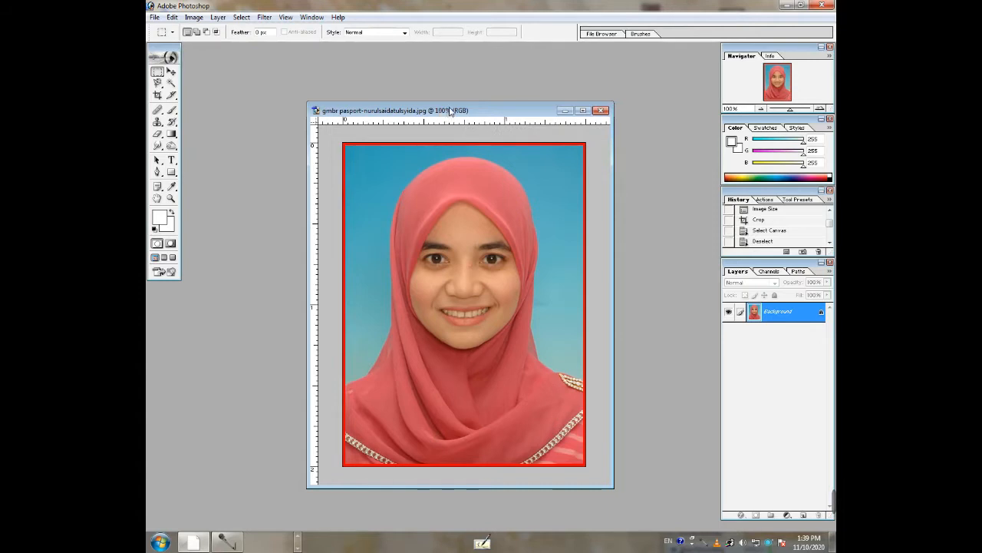
pyautogui.moveTo(450, 111); pyautogui.dragTo(419, 101)
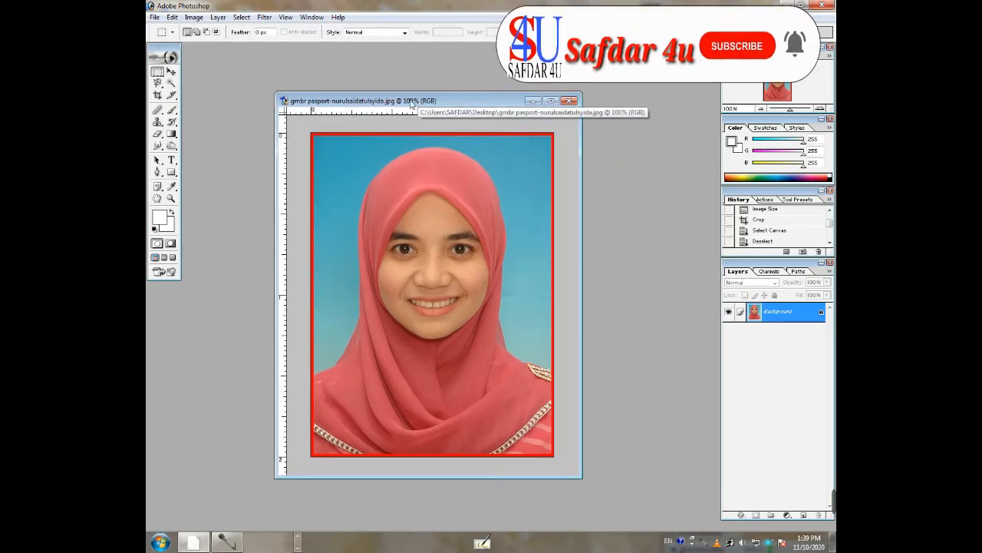
pyautogui.moveTo(417, 102)
pyautogui.mouseDown()
pyautogui.moveTo(449, 102)
pyautogui.moveTo(428, 97)
pyautogui.mouseUp()
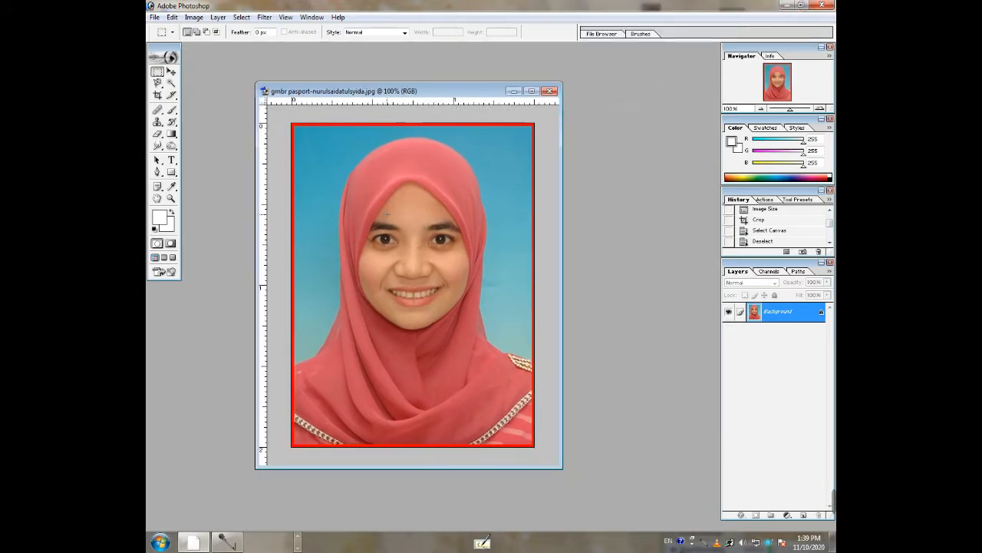
pyautogui.moveTo(380, 93); pyautogui.dragTo(369, 89)
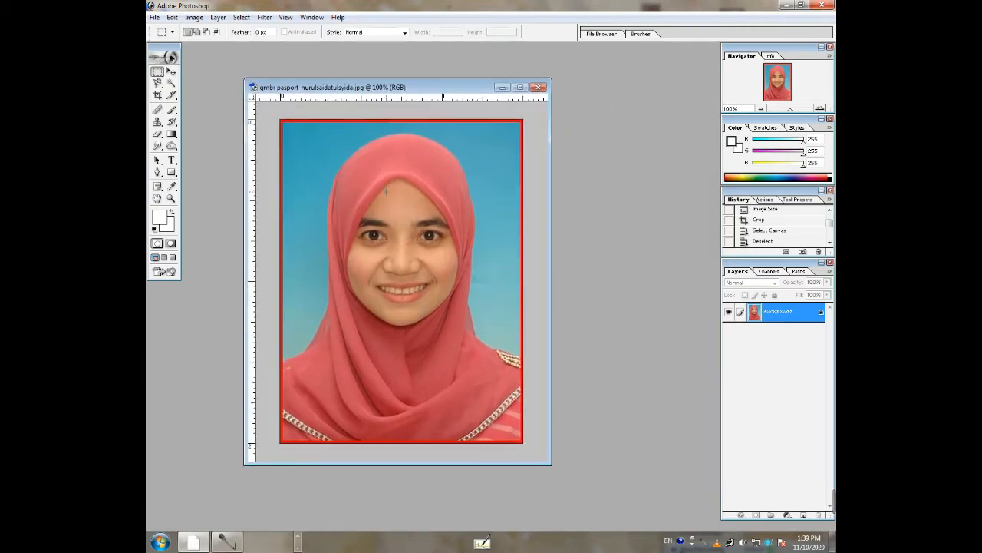
# Step: Examine the facial detail of the passport photo at high magnification to judge its pixel quality
pyautogui.click(382, 274)
pyautogui.click(407, 261)
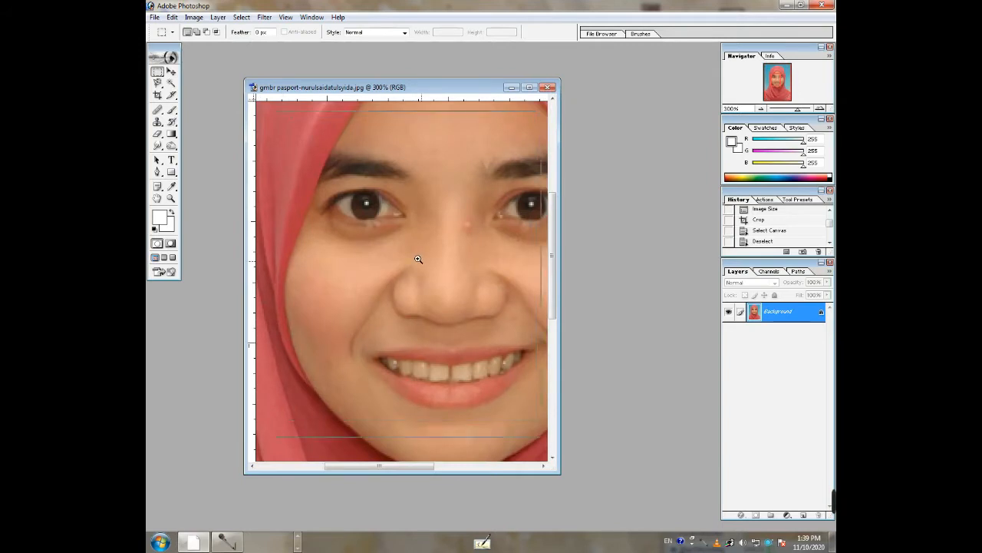
pyautogui.click(417, 261)
pyautogui.moveTo(337, 255); pyautogui.dragTo(338, 253)
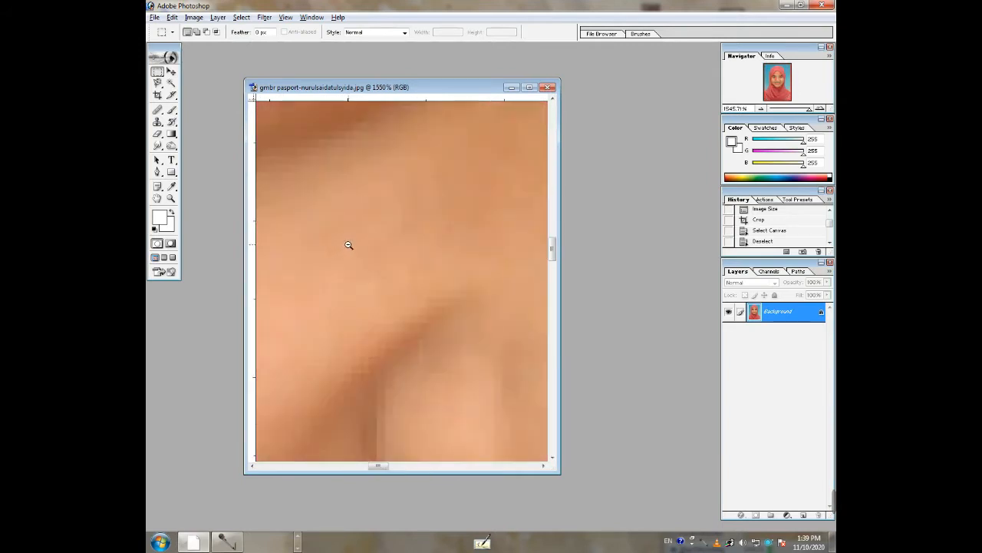
pyautogui.keyDown('alt'); pyautogui.click(350, 244); pyautogui.keyUp('alt')
pyautogui.keyDown('alt'); pyautogui.click(351, 243); pyautogui.keyUp('alt')
pyautogui.keyDown('alt'); pyautogui.click(352, 243); pyautogui.keyUp('alt')
pyautogui.keyDown('alt'); pyautogui.click(369, 242); pyautogui.keyUp('alt')
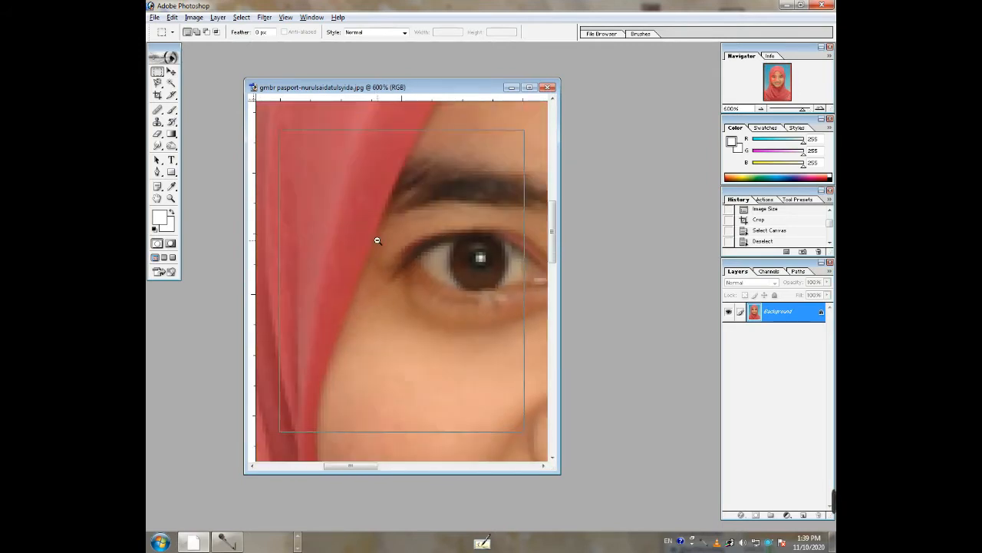
pyautogui.keyDown('alt'); pyautogui.click(377, 241); pyautogui.keyUp('alt')
pyautogui.keyDown('alt'); pyautogui.click(377, 241); pyautogui.keyUp('alt')
pyautogui.keyDown('alt'); pyautogui.click(377, 241); pyautogui.keyUp('alt')
pyautogui.keyDown('alt'); pyautogui.click(346, 384); pyautogui.keyUp('alt')
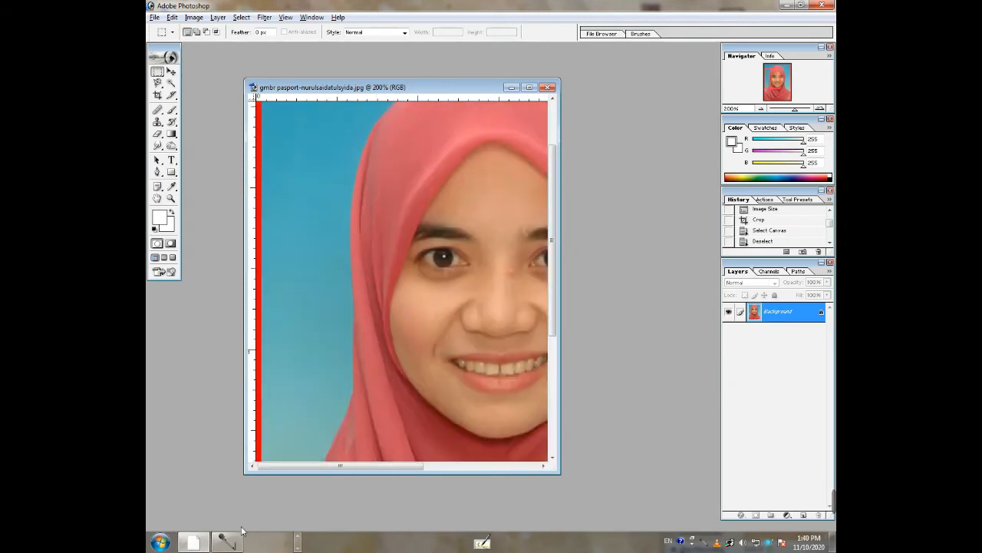
pyautogui.keyDown('alt'); pyautogui.click(383, 351); pyautogui.keyUp('alt')
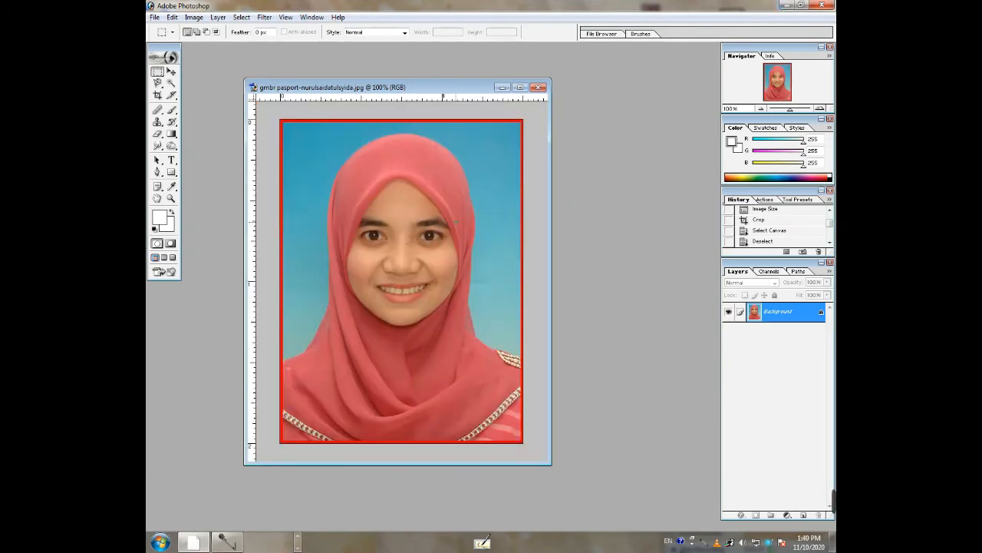
# Step: Resize the passport photo to a width of 5000 pixels
pyautogui.moveTo(373, 89); pyautogui.dragTo(380, 100)
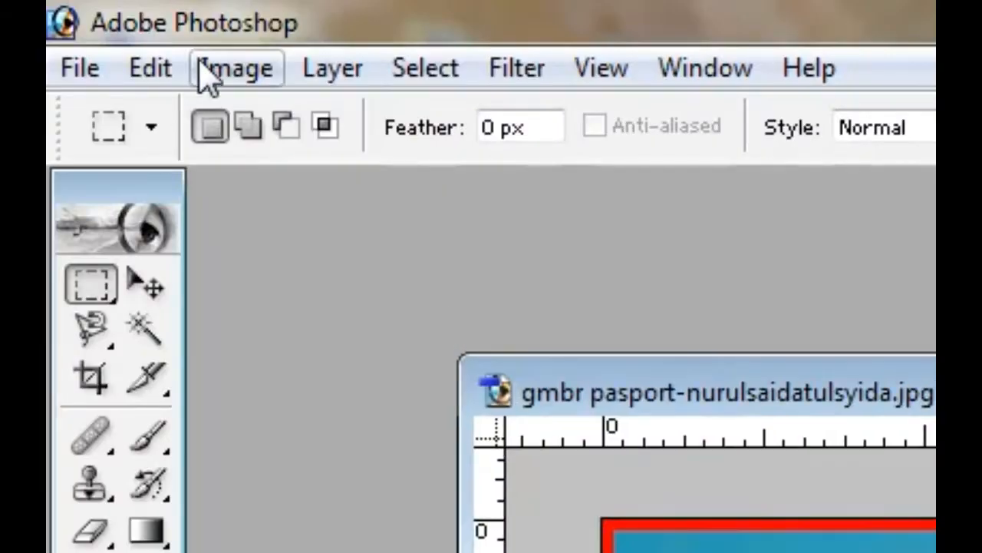
pyautogui.click(192, 18)
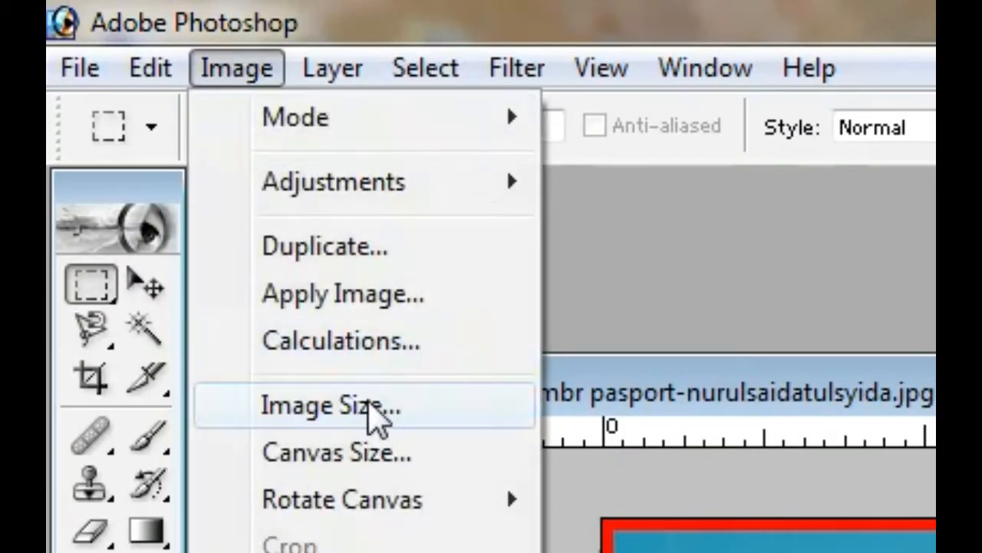
pyautogui.click(374, 414)
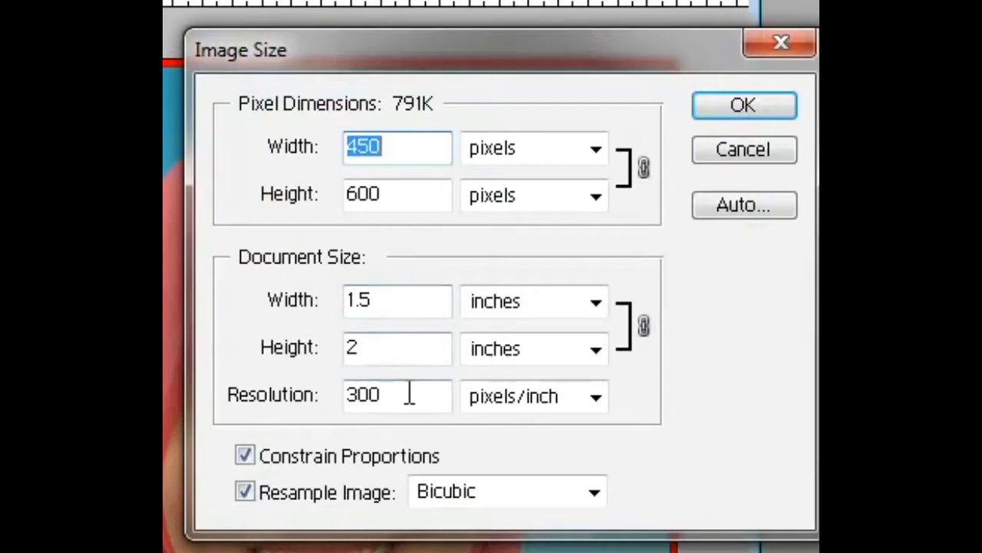
pyautogui.click(411, 148)
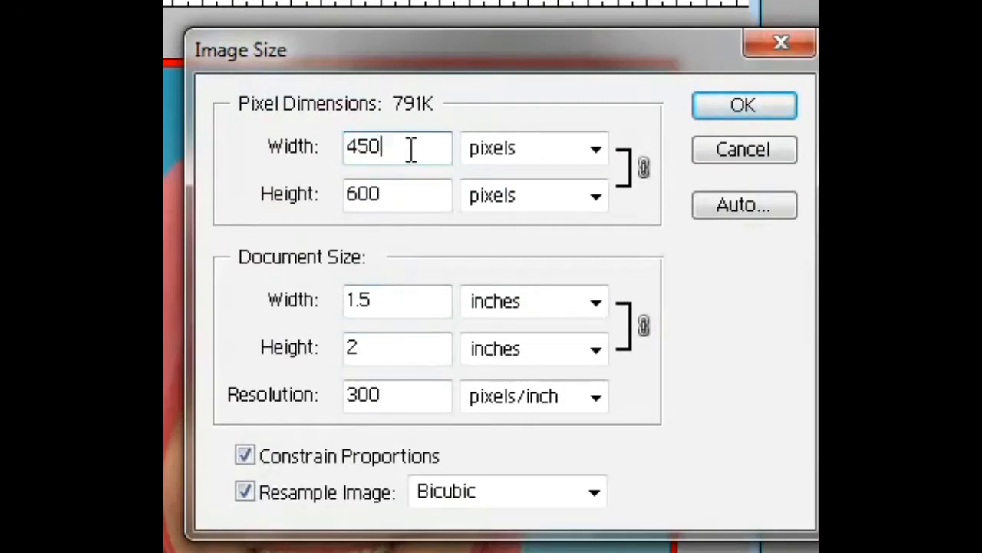
pyautogui.press('BackSpace')
pyautogui.press('BackSpace')
pyautogui.press('BackSpace')
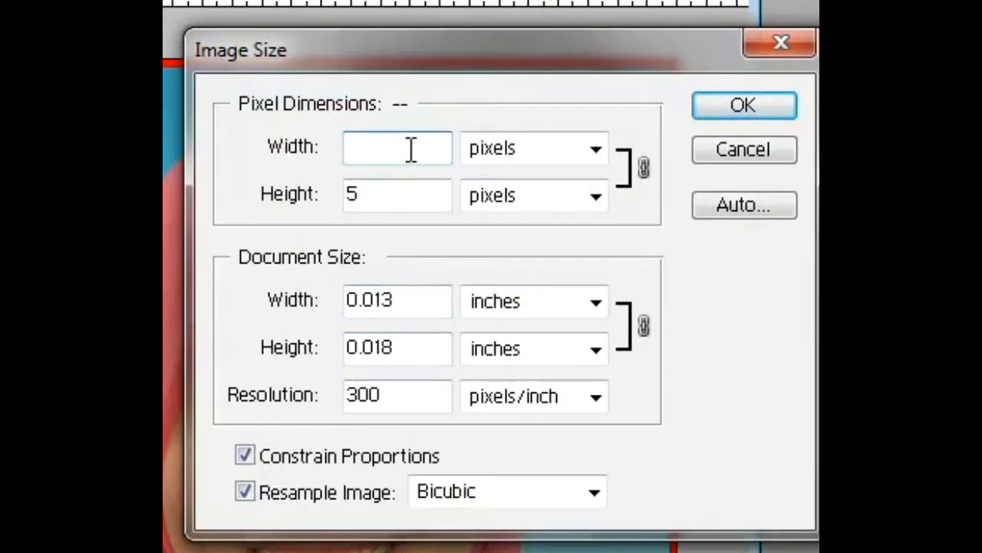
pyautogui.write('4')
pyautogui.press('BackSpace')
pyautogui.write('500')
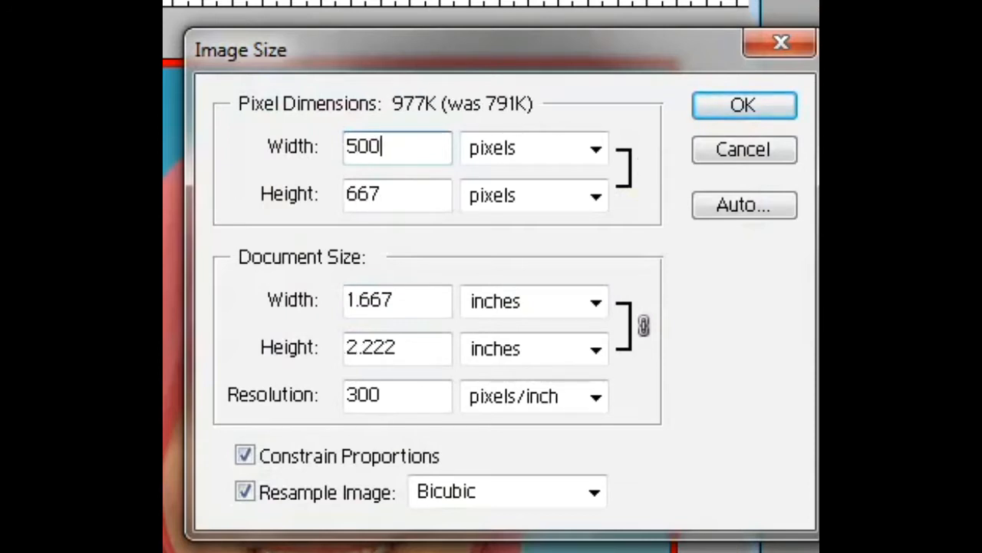
pyautogui.write('0')
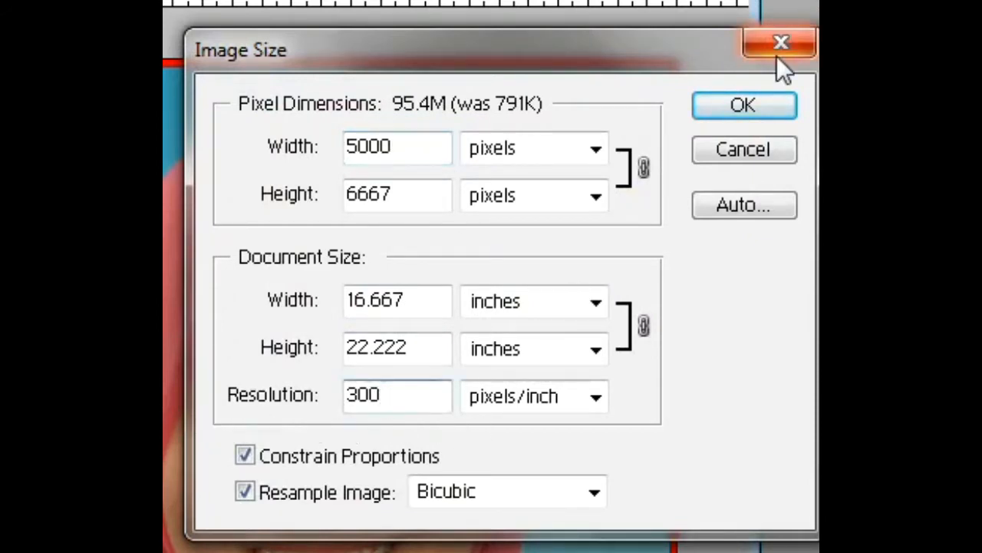
pyautogui.click(743, 107)
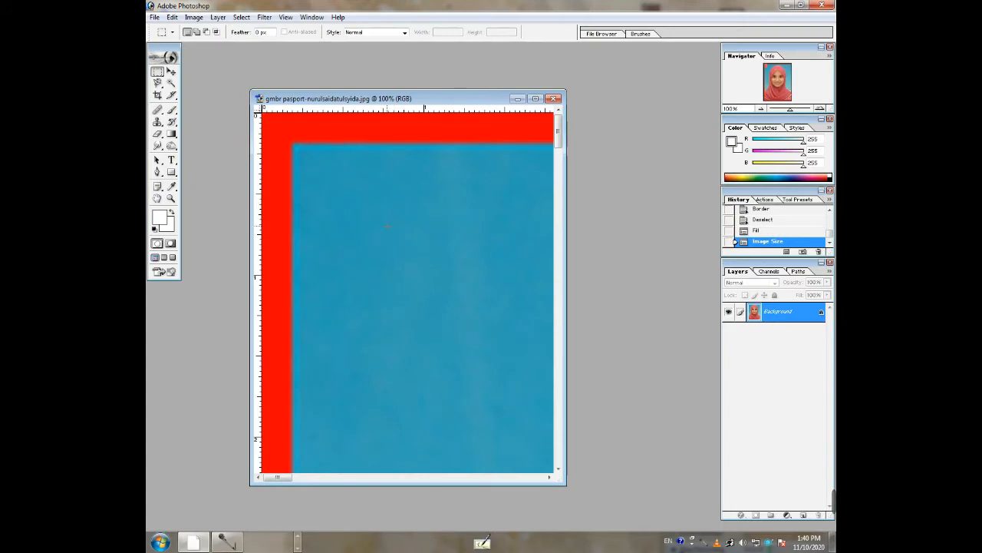
# Step: Examine the eyes and skin of the enlarged photo at several magnifications for sharpness and blemishes
pyautogui.keyDown('alt'); pyautogui.click(404, 250); pyautogui.keyUp('alt')
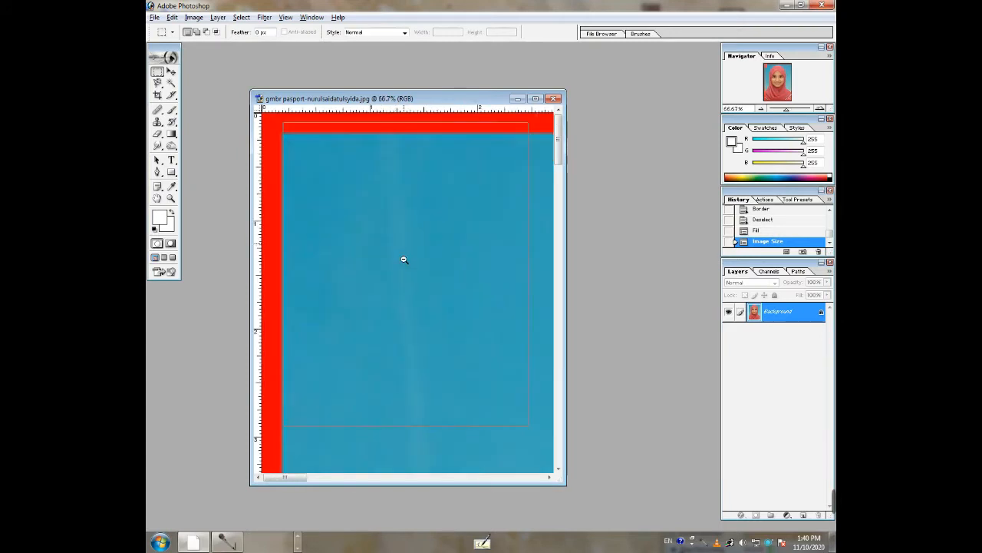
pyautogui.keyDown('alt'); pyautogui.click(409, 284); pyautogui.keyUp('alt')
pyautogui.keyDown('alt'); pyautogui.click(445, 349); pyautogui.keyUp('alt')
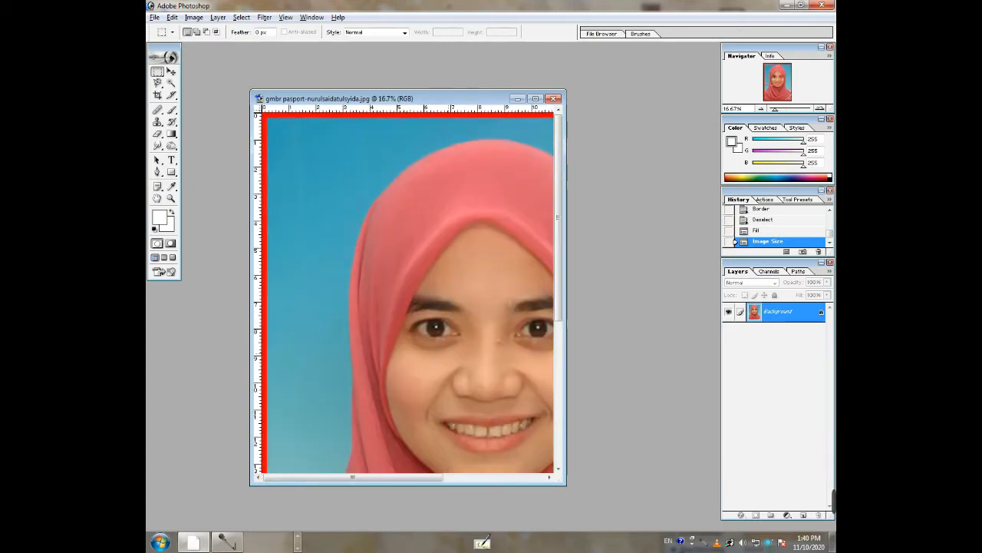
pyautogui.click(444, 338)
pyautogui.click(434, 284)
pyautogui.click(357, 248)
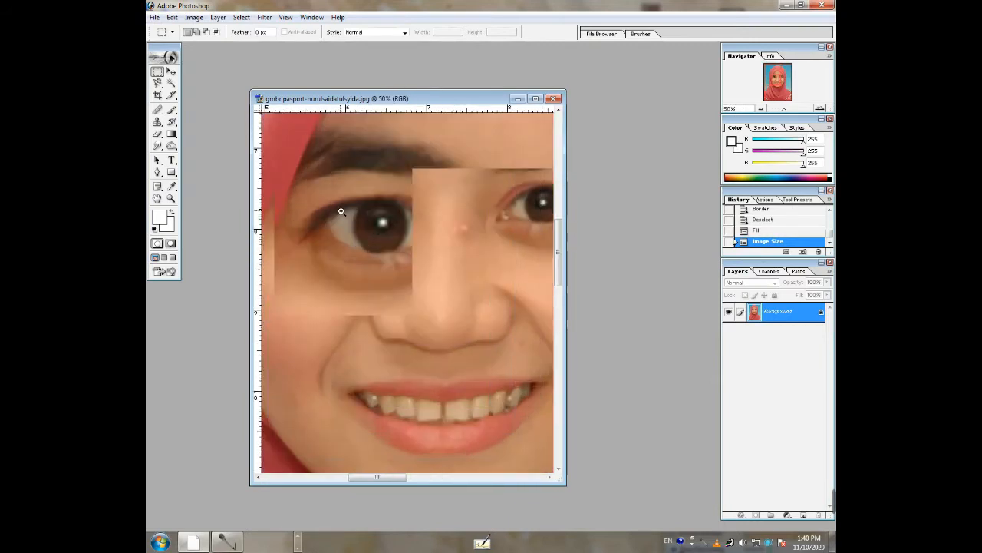
pyautogui.click(341, 208)
pyautogui.click(449, 304)
pyautogui.keyDown('alt'); pyautogui.click(451, 326); pyautogui.keyUp('alt')
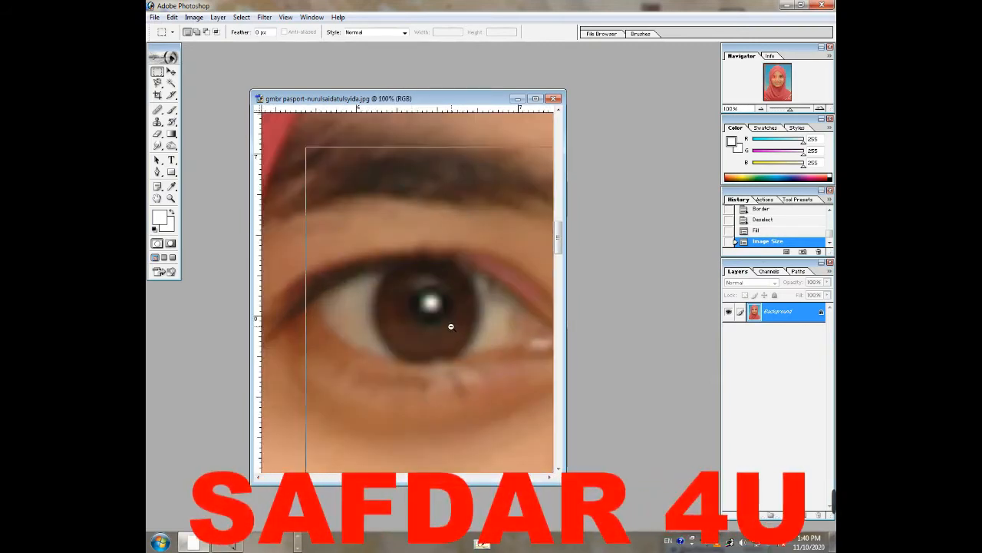
pyautogui.keyDown('alt'); pyautogui.click(451, 327); pyautogui.keyUp('alt')
pyautogui.keyDown('alt'); pyautogui.click(450, 324); pyautogui.keyUp('alt')
pyautogui.keyDown('alt'); pyautogui.click(454, 311); pyautogui.keyUp('alt')
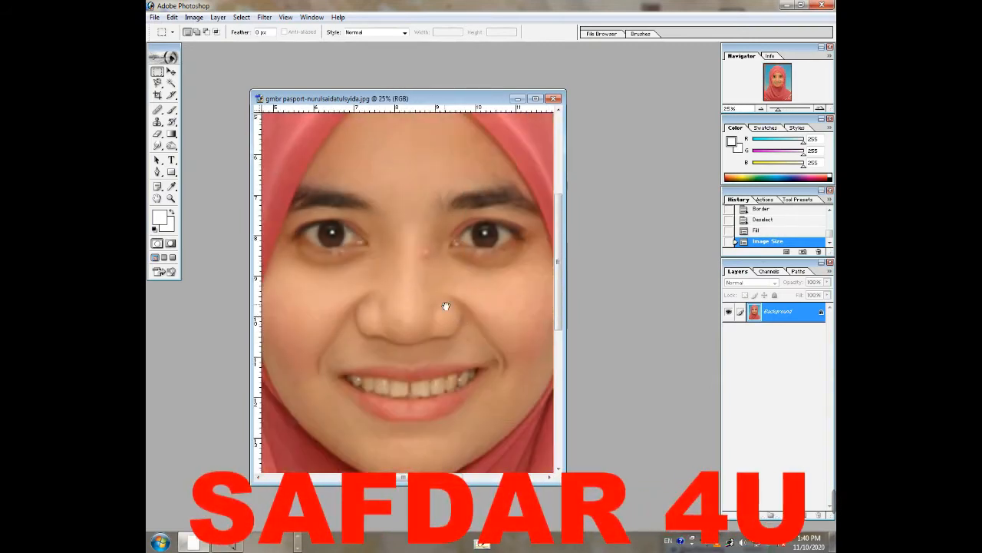
pyautogui.moveTo(413, 273); pyautogui.dragTo(419, 278)
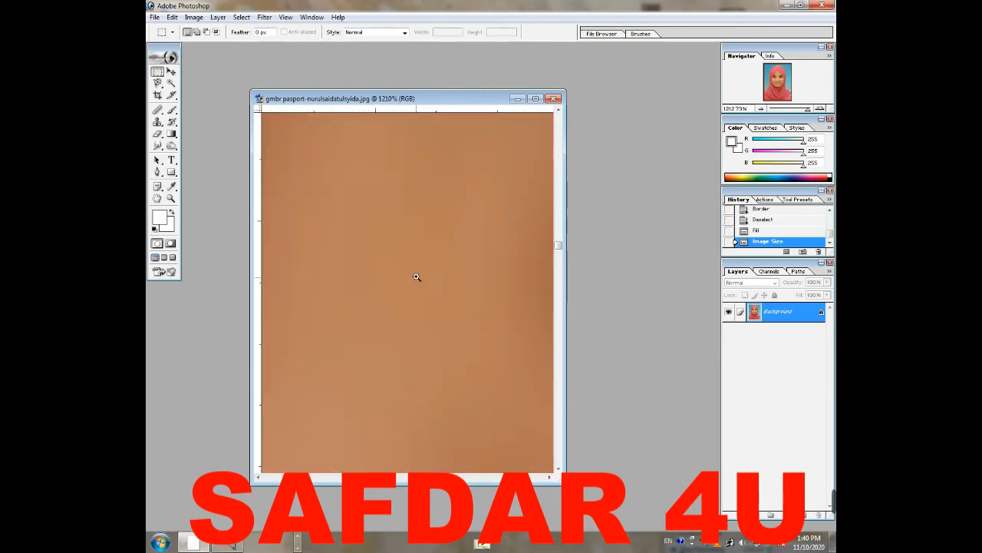
pyautogui.keyDown('alt'); pyautogui.click(373, 309); pyautogui.keyUp('alt')
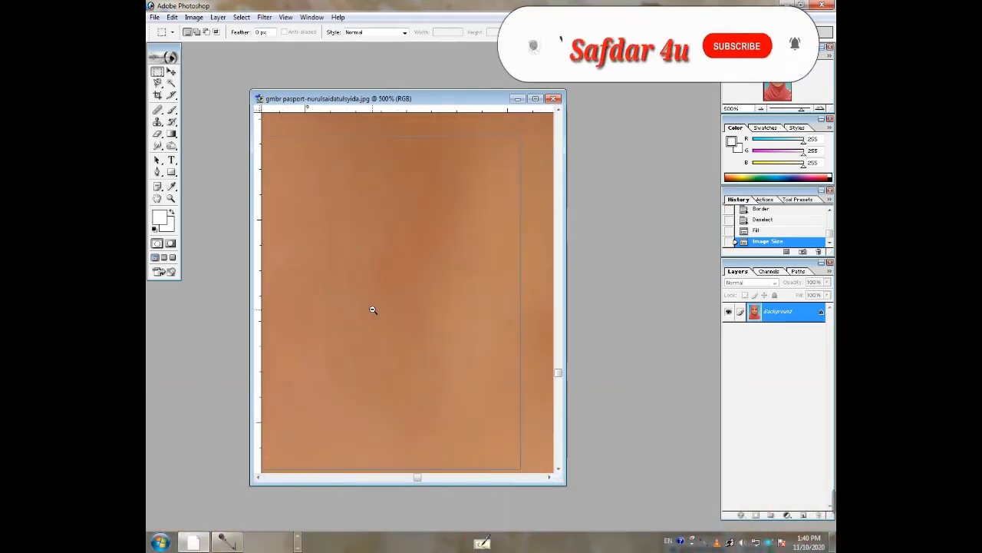
pyautogui.keyDown('alt'); pyautogui.click(373, 309); pyautogui.keyUp('alt')
pyautogui.keyDown('alt'); pyautogui.click(373, 310); pyautogui.keyUp('alt')
pyautogui.keyDown('alt'); pyautogui.click(373, 310); pyautogui.keyUp('alt')
pyautogui.keyDown('alt'); pyautogui.click(373, 309); pyautogui.keyUp('alt')
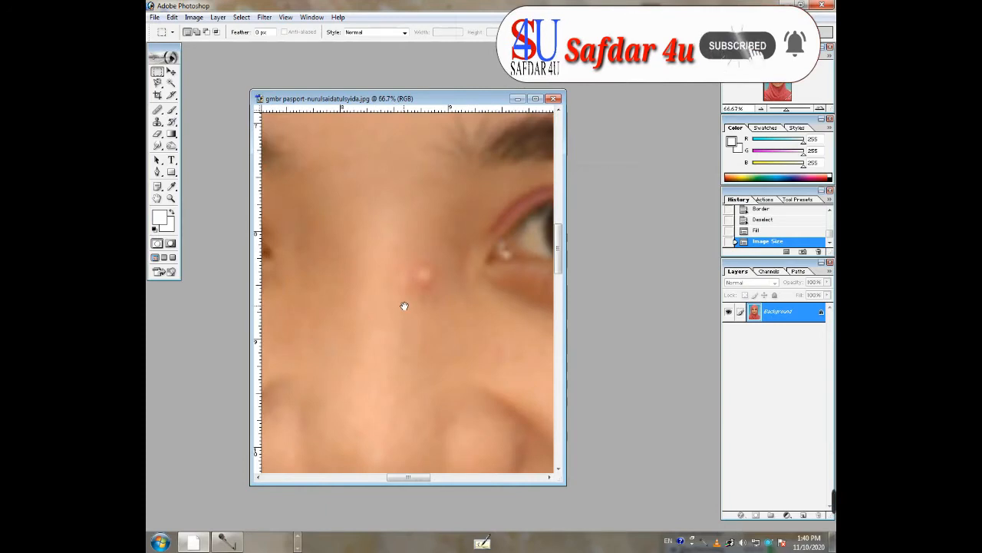
# Step: Cover the red blemish beside the nose bridge with skin sampled just above it, using a 137 px Clone Stamp brush
pyautogui.moveTo(404, 306); pyautogui.dragTo(346, 307)
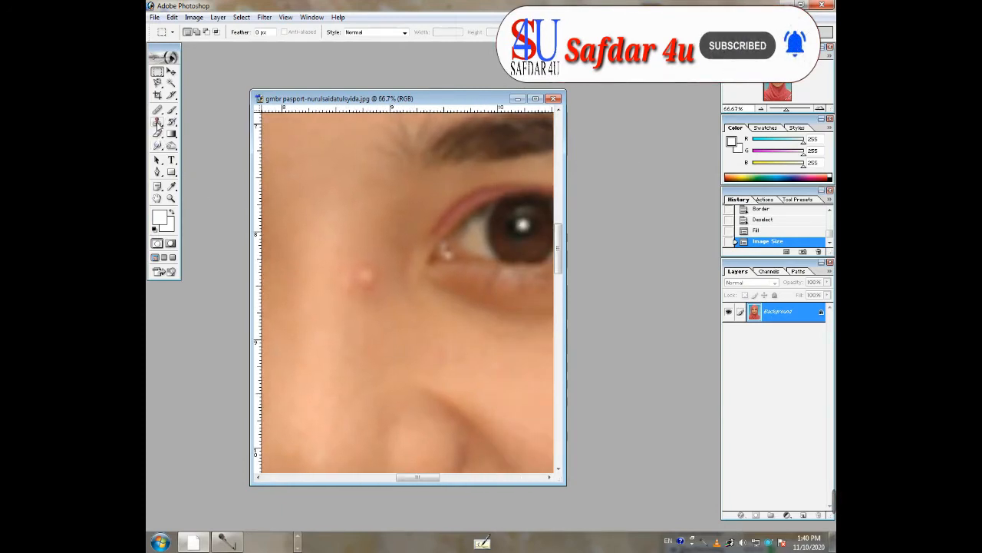
pyautogui.click(158, 124)
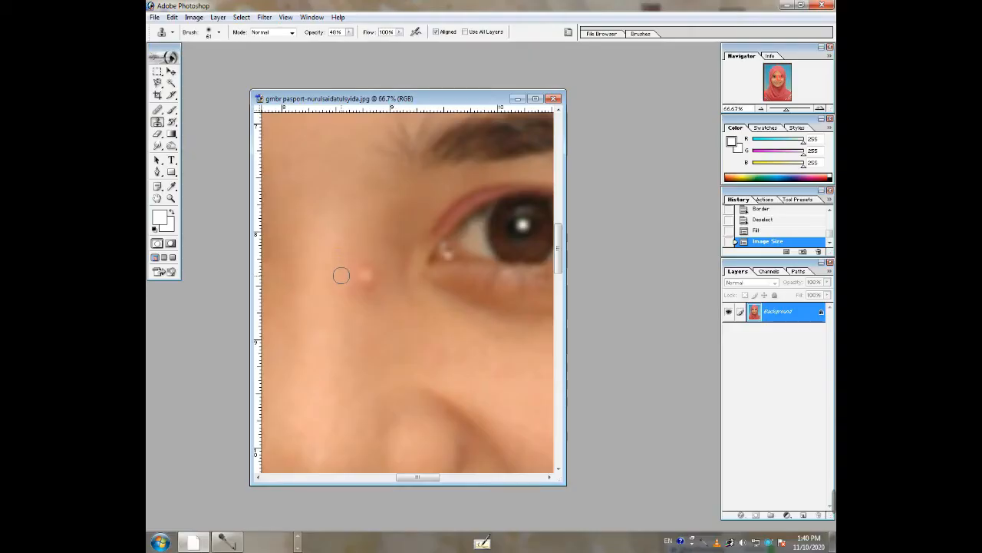
pyautogui.rightClick(346, 300)
pyautogui.moveTo(396, 321); pyautogui.dragTo(410, 323)
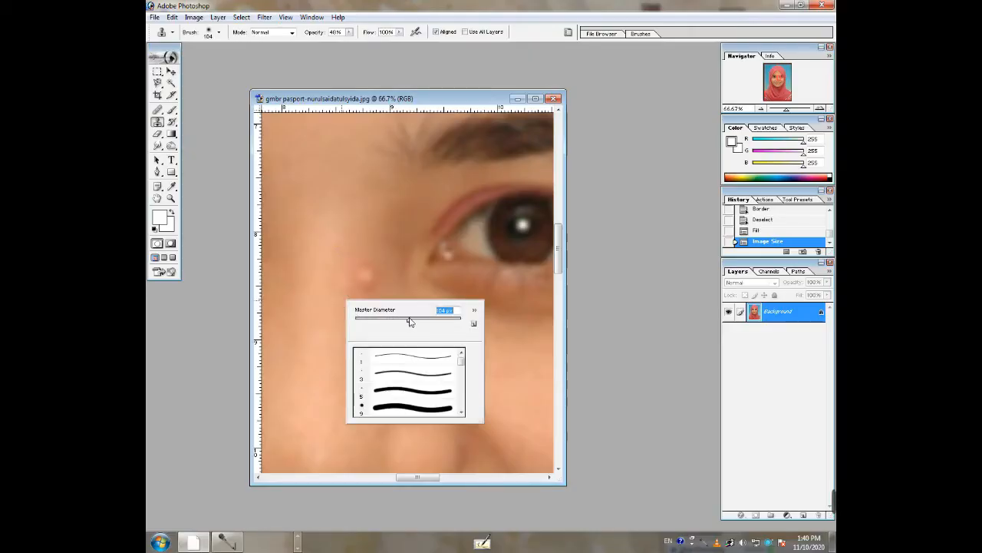
pyautogui.keyDown('alt'); pyautogui.click(351, 221); pyautogui.keyUp('alt')
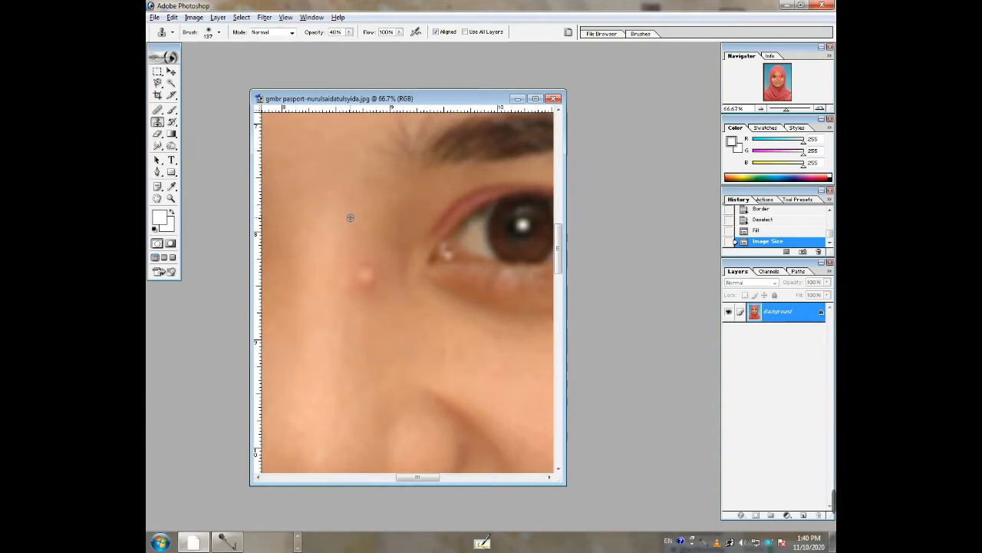
pyautogui.press('alt')
pyautogui.click(364, 272)
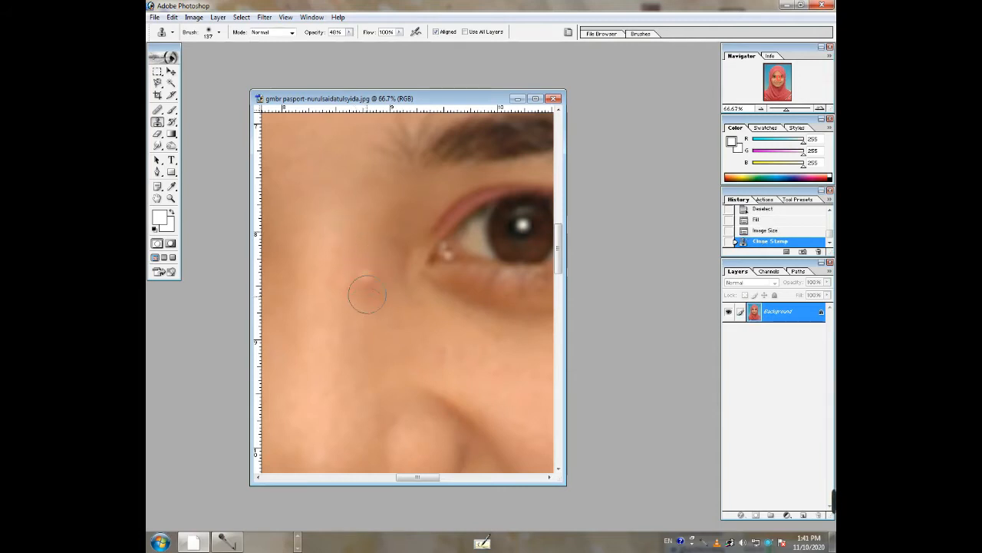
# Step: Resample clean skin above the former blemish and clone it over the remaining redness down the side of the nose
pyautogui.keyDown('alt'); pyautogui.click(346, 222); pyautogui.keyUp('alt')
pyautogui.click(359, 276)
pyautogui.click(369, 324)
pyautogui.click(363, 329)
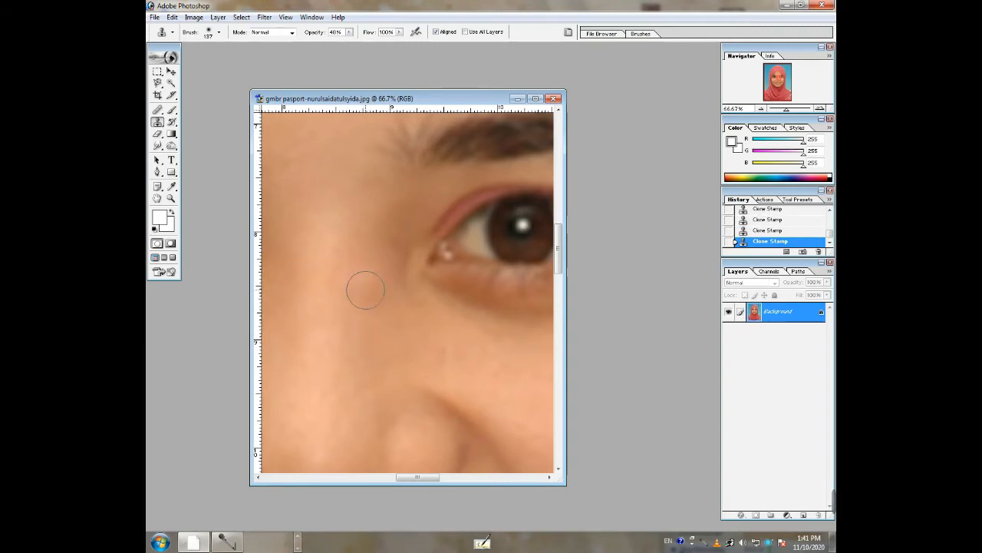
pyautogui.keyDown('alt'); pyautogui.click(369, 332); pyautogui.keyUp('alt')
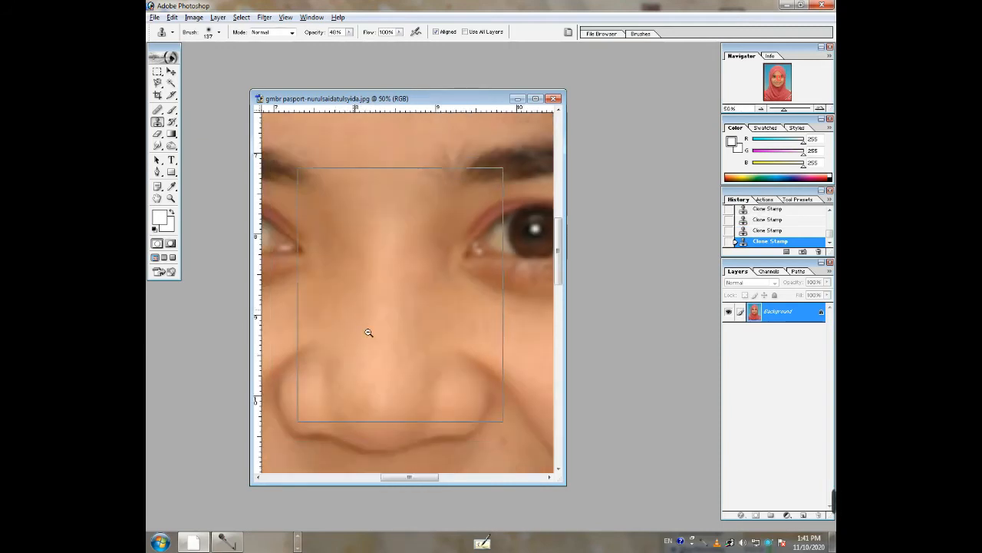
# Step: Review the whole portrait at reduced magnification after the nose retouching
pyautogui.keyDown('alt'); pyautogui.click(368, 332); pyautogui.keyUp('alt')
pyautogui.keyDown('alt'); pyautogui.click(372, 333); pyautogui.keyUp('alt')
pyautogui.keyDown('alt'); pyautogui.click(373, 334); pyautogui.keyUp('alt')
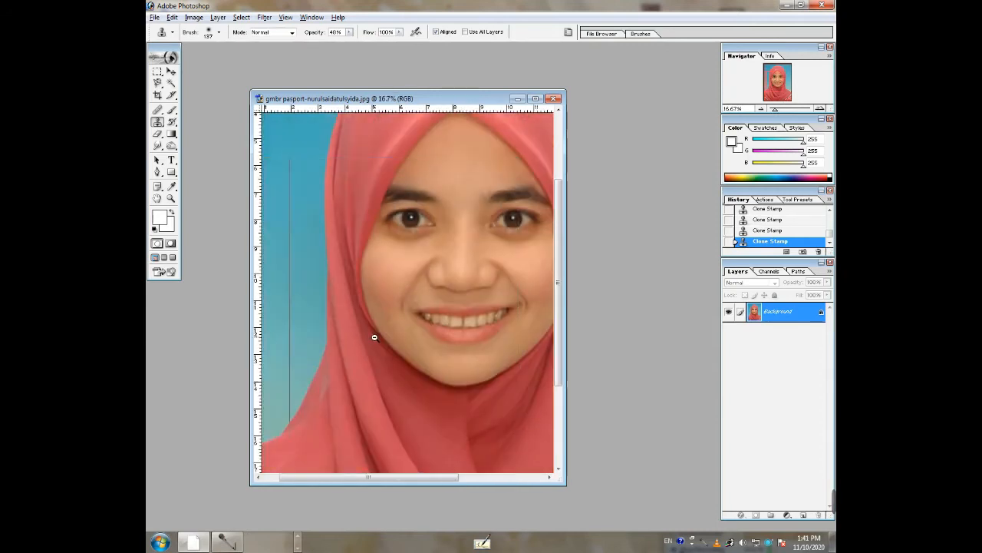
pyautogui.keyDown('alt'); pyautogui.click(373, 337); pyautogui.keyUp('alt')
pyautogui.keyDown('alt'); pyautogui.click(374, 337); pyautogui.keyUp('alt')
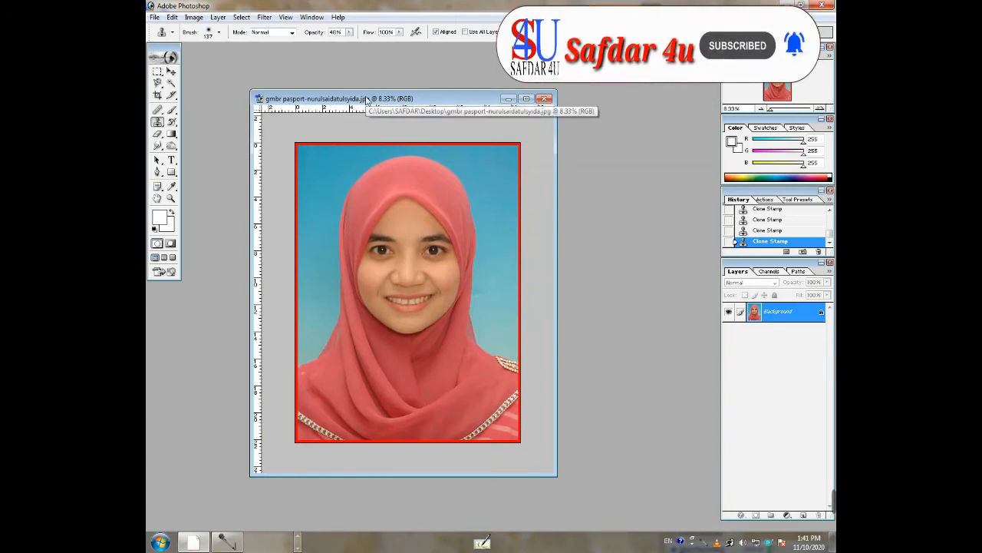
pyautogui.click(155, 18)
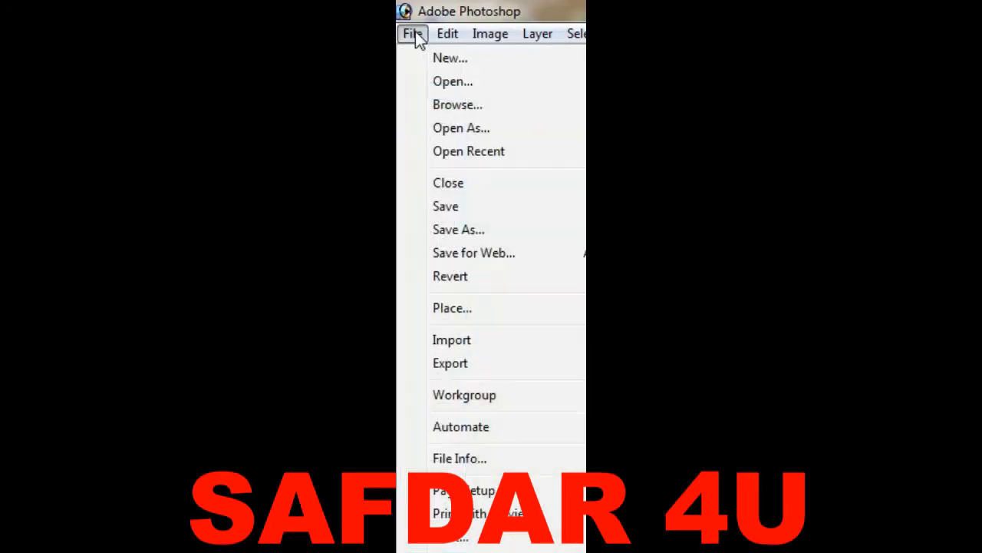
pyautogui.click(481, 59)
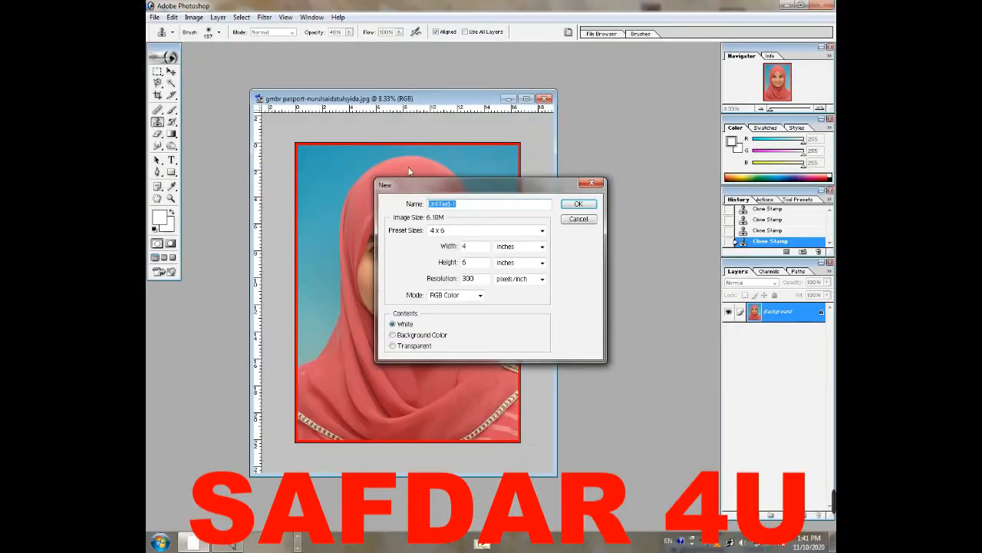
pyautogui.click(592, 182)
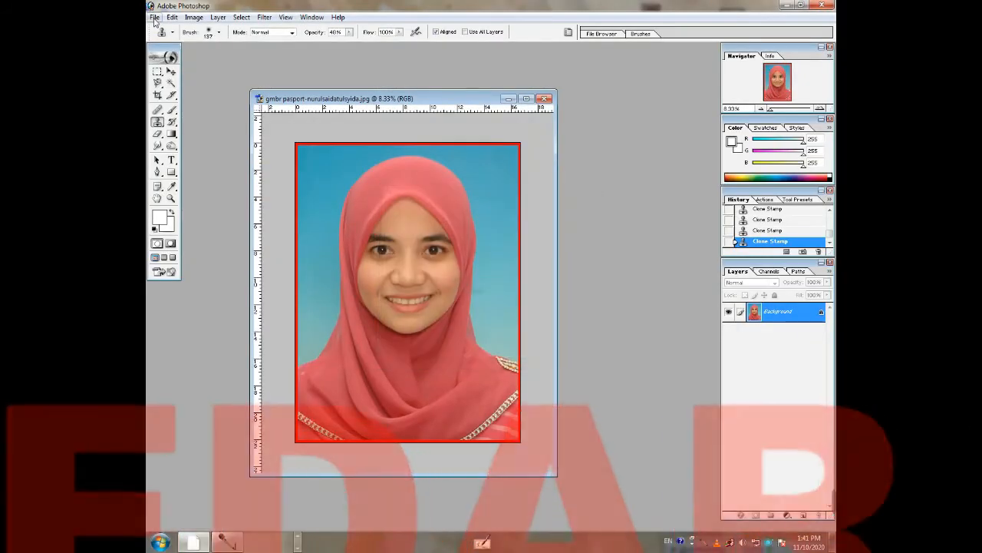
# Step: Create a new white RGB document from the 4 x 6 inch preset at 300 pixels/inch
pyautogui.click(155, 18)
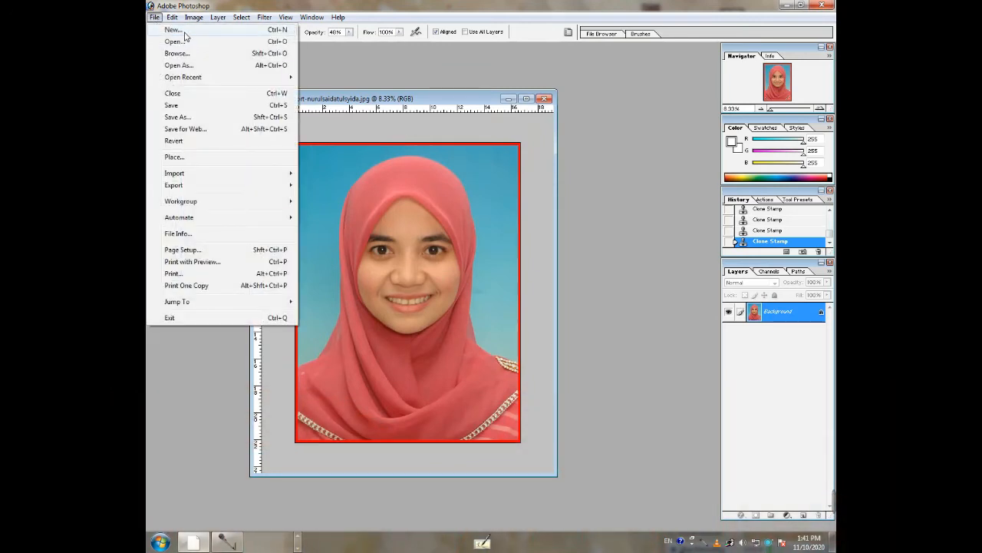
pyautogui.click(173, 30)
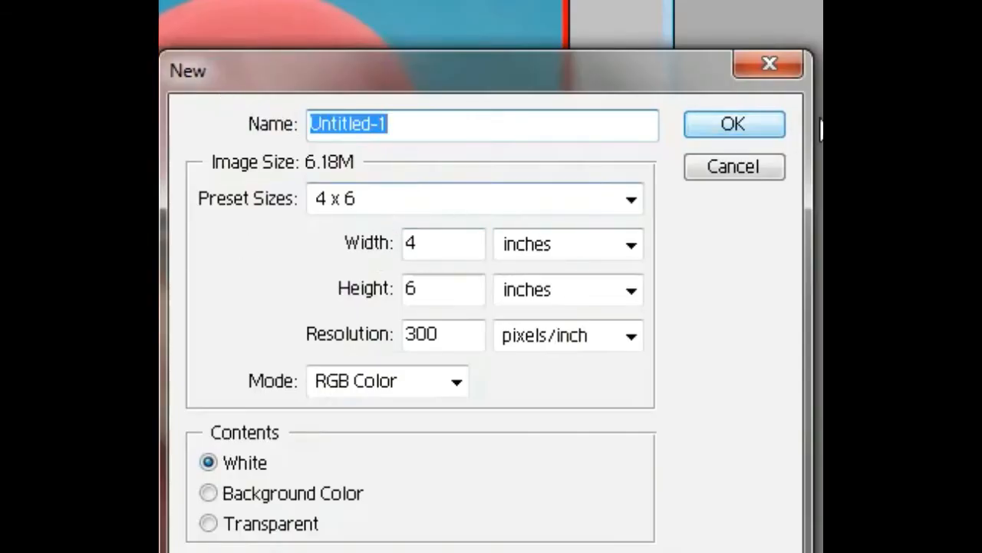
pyautogui.click(631, 200)
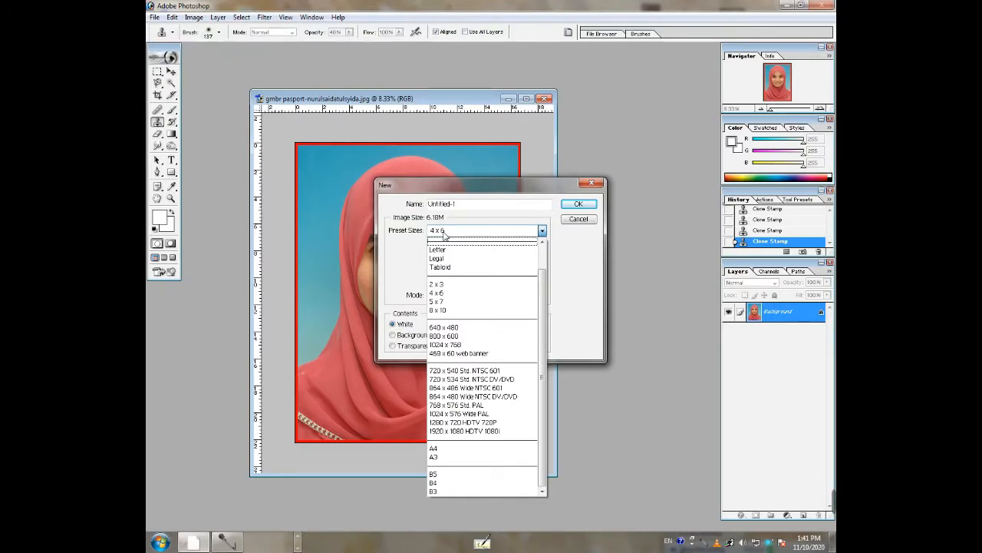
pyautogui.click(443, 235)
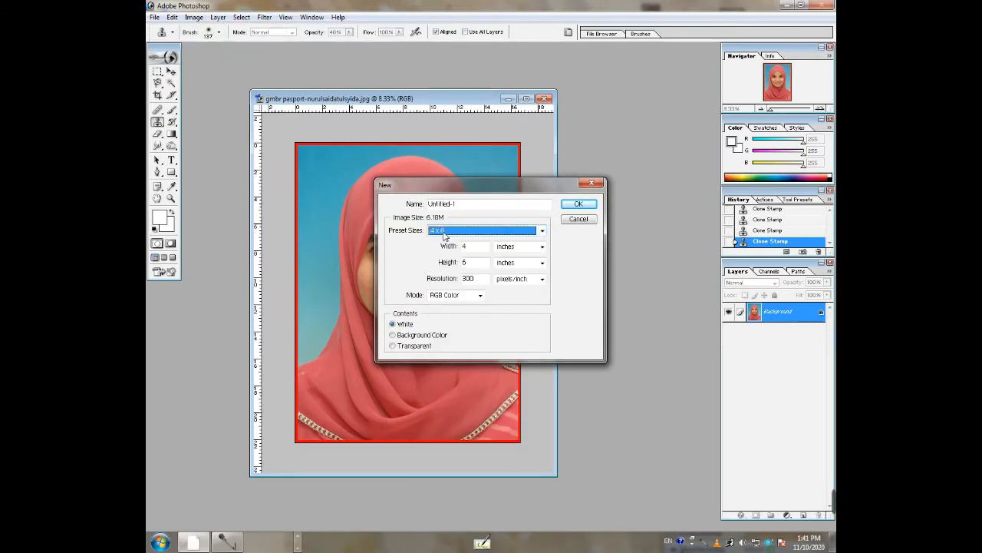
pyautogui.click(578, 205)
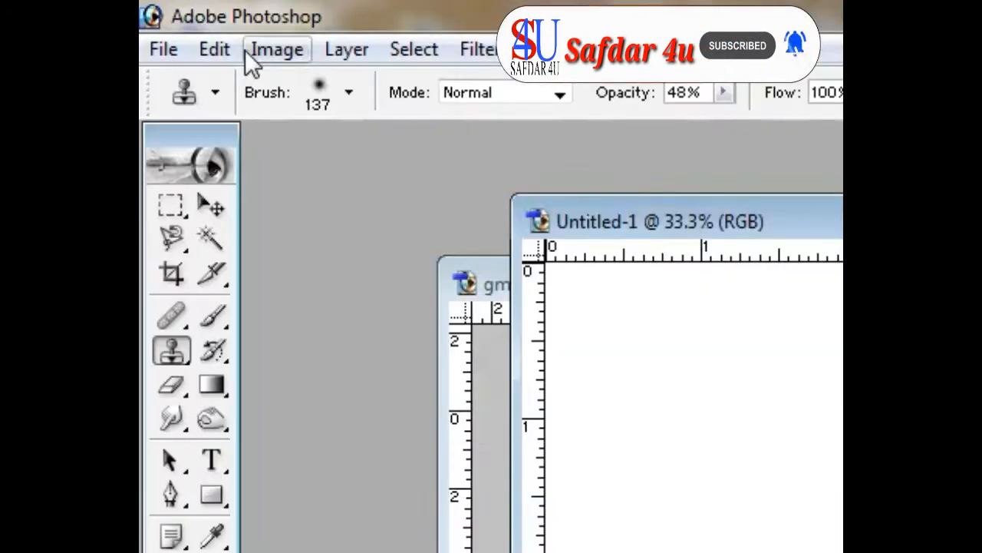
# Step: Rotate the blank canvas 90° clockwise and reposition its document window over the portrait
pyautogui.click(193, 18)
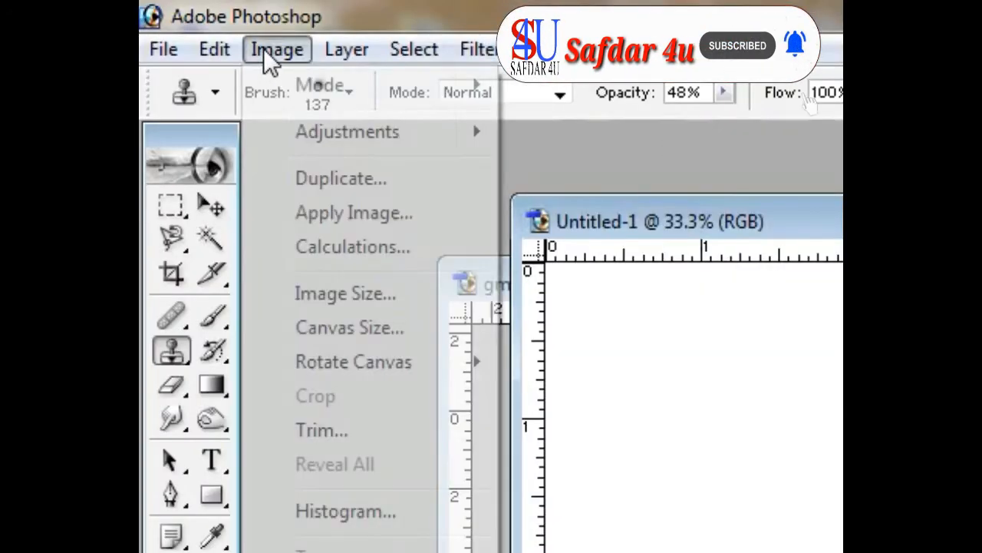
pyautogui.moveTo(359, 379)
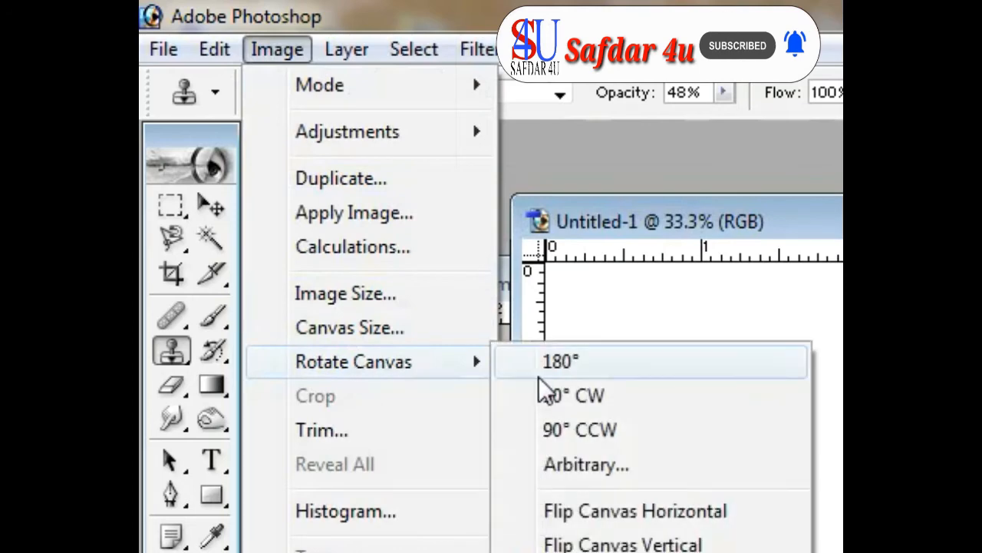
pyautogui.click(577, 405)
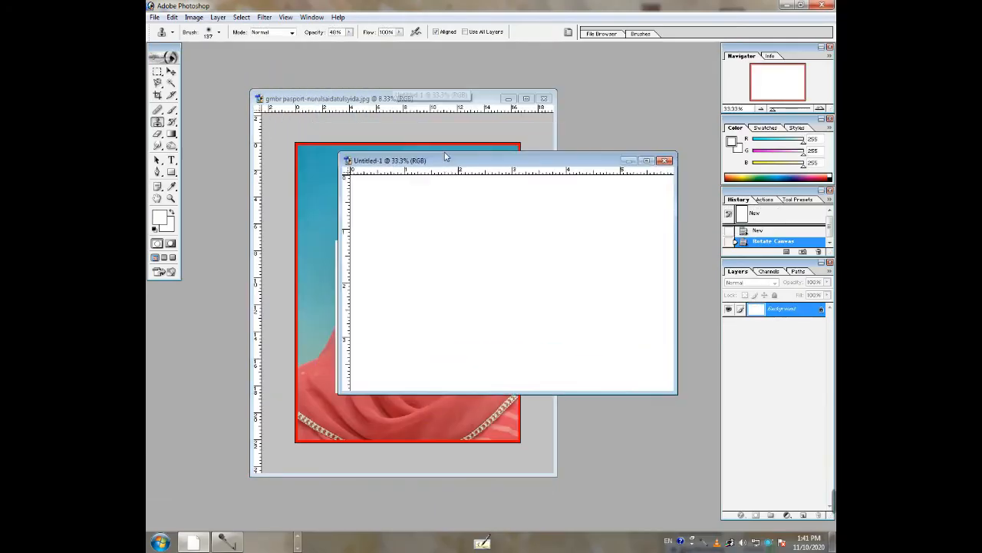
pyautogui.moveTo(445, 157); pyautogui.dragTo(371, 131)
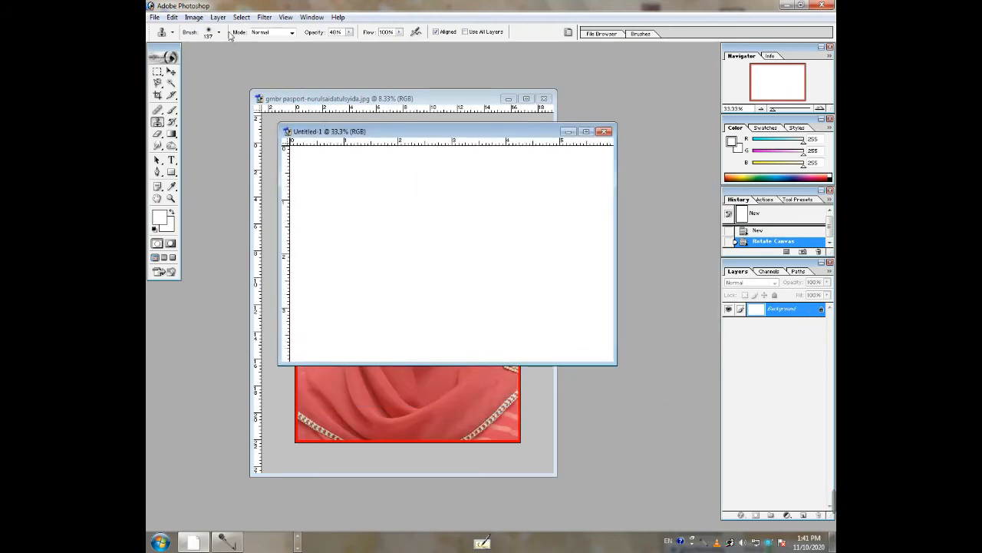
# Step: Define the blank landscape canvas as a pattern named 1111
pyautogui.click(193, 18)
pyautogui.moveTo(177, 19)
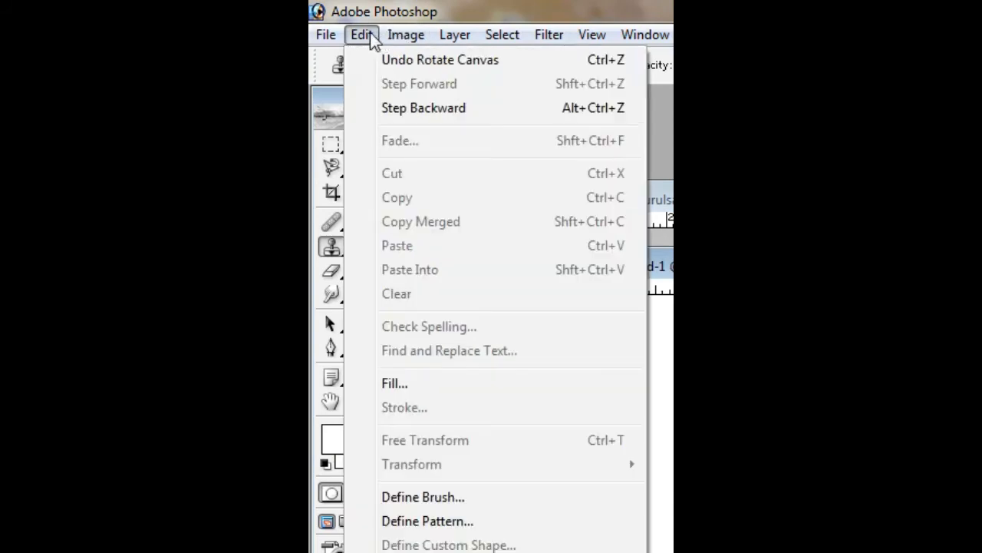
pyautogui.click(432, 528)
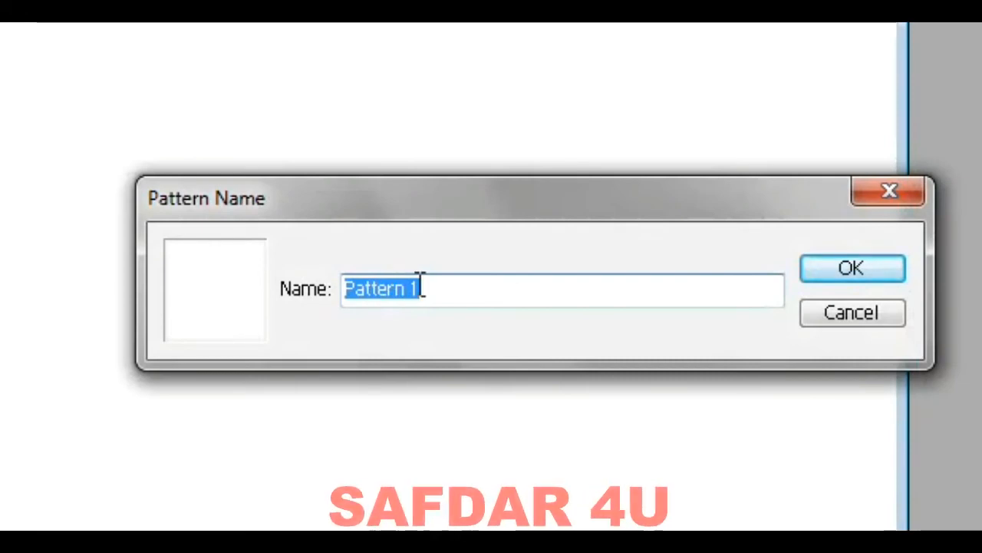
pyautogui.press('BackSpace')
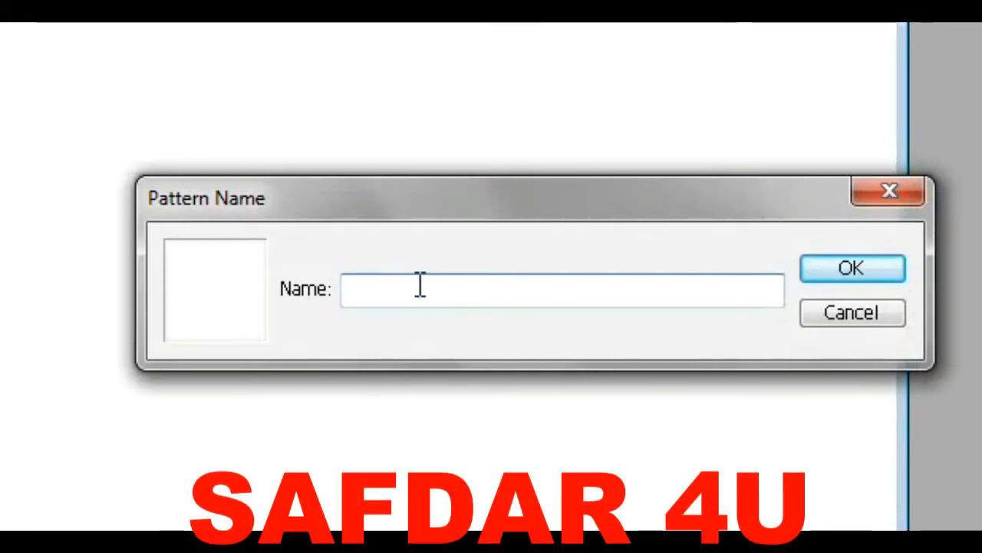
pyautogui.write('1111')
pyautogui.click(847, 268)
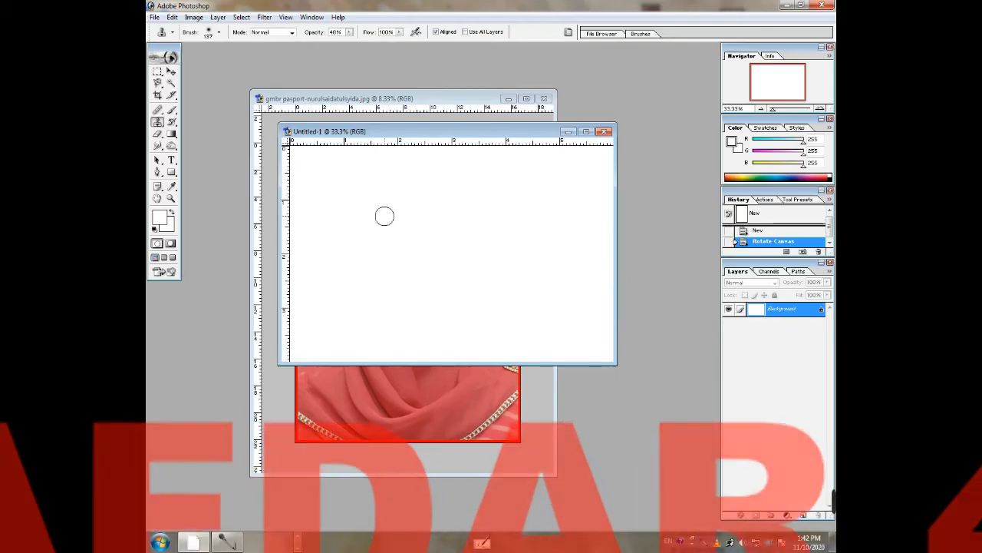
pyautogui.moveTo(370, 132); pyautogui.dragTo(439, 129)
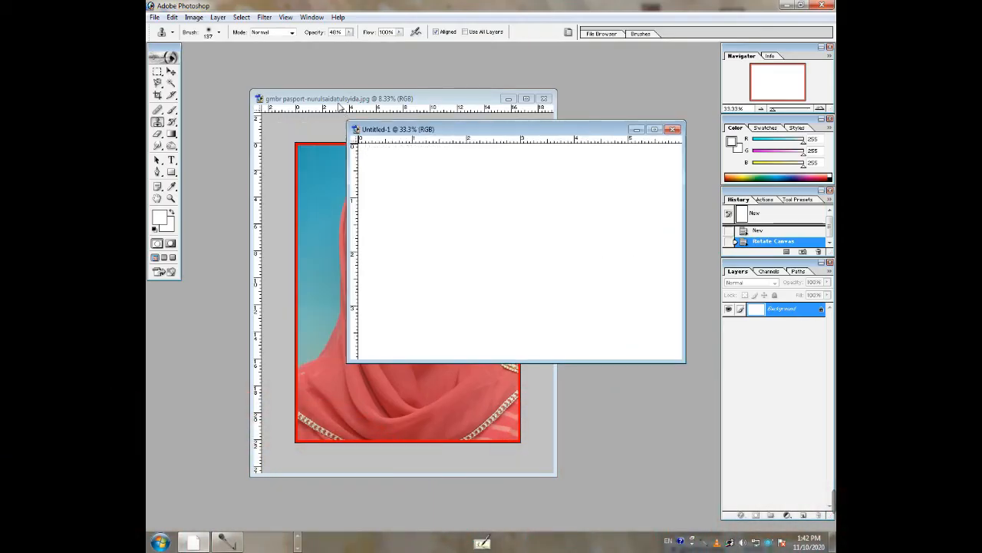
pyautogui.click(340, 104)
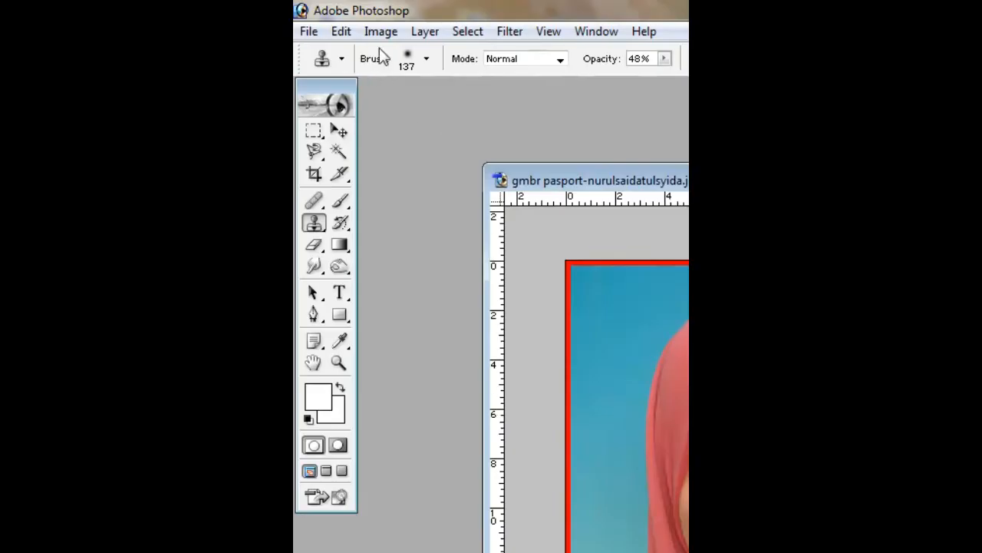
pyautogui.click(381, 31)
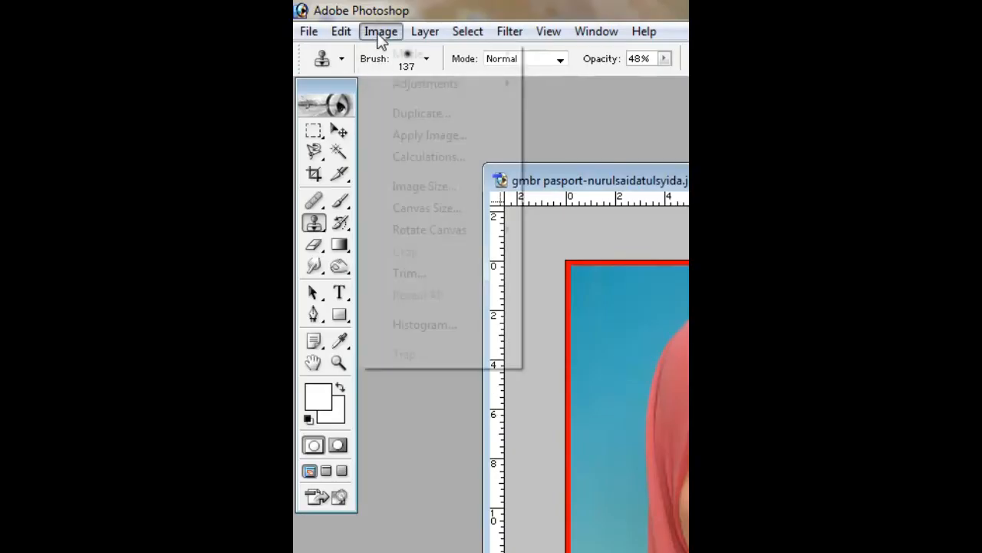
pyautogui.moveTo(342, 33)
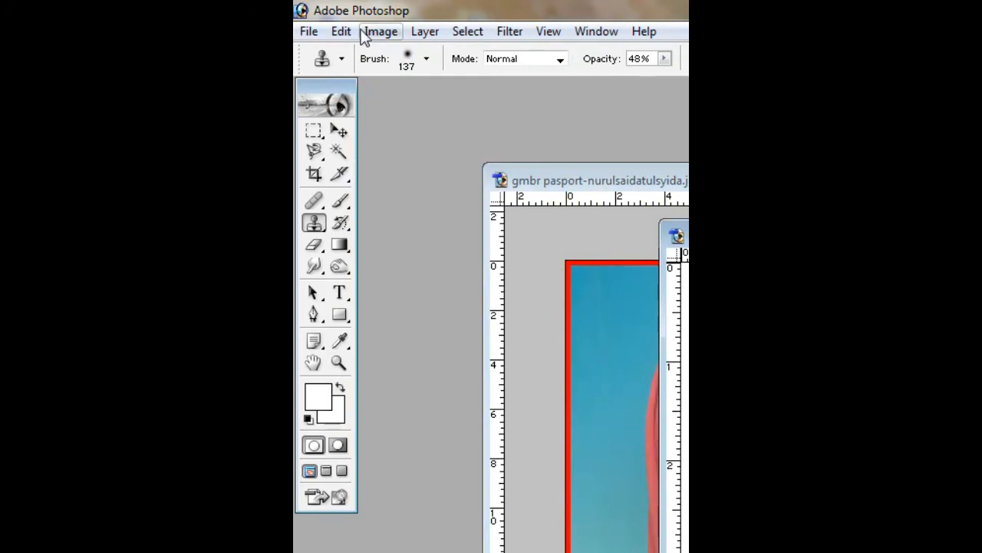
# Step: Fill the blank landscape canvas with the custom portrait pattern named 11, sized 450 by 600 pixels
pyautogui.click(369, 32)
pyautogui.moveTo(346, 35)
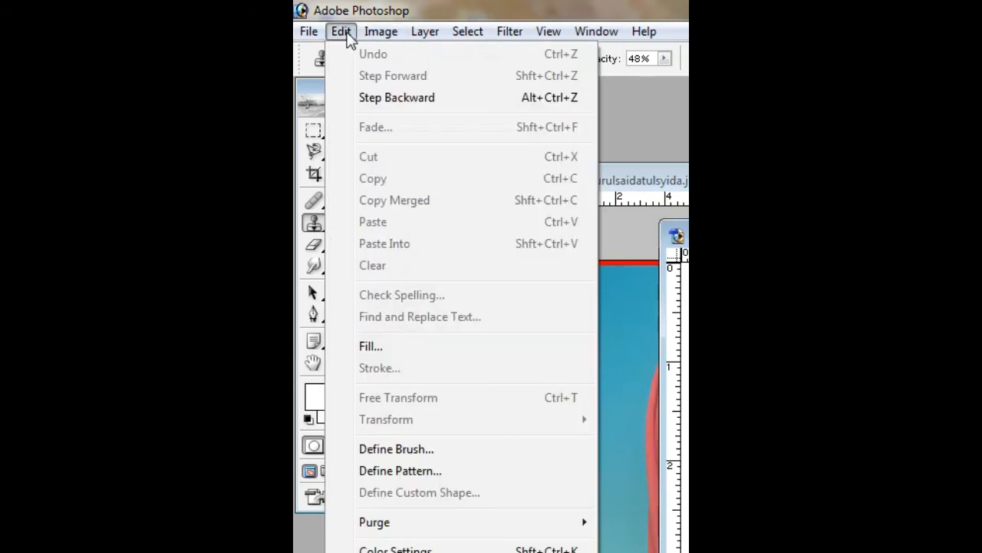
pyautogui.click(407, 346)
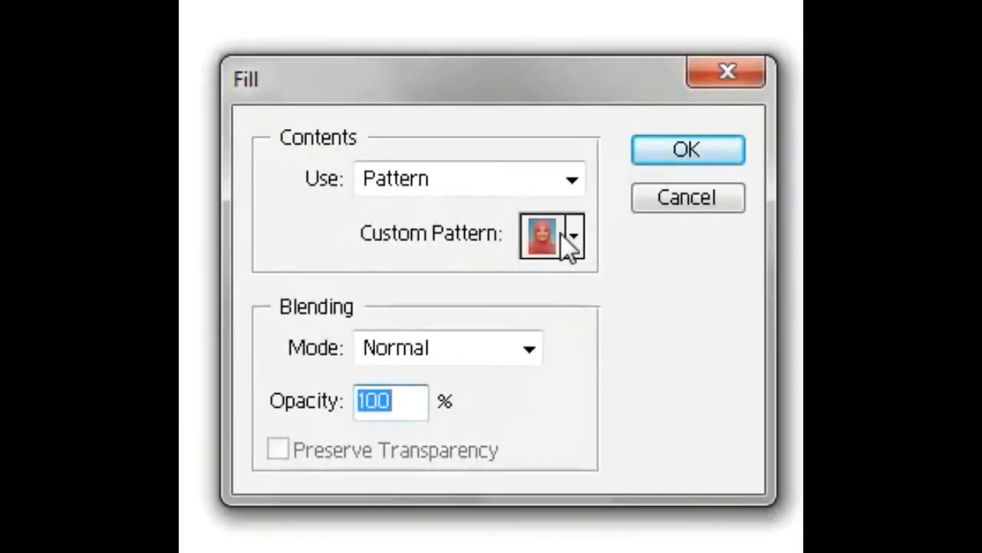
pyautogui.click(550, 235)
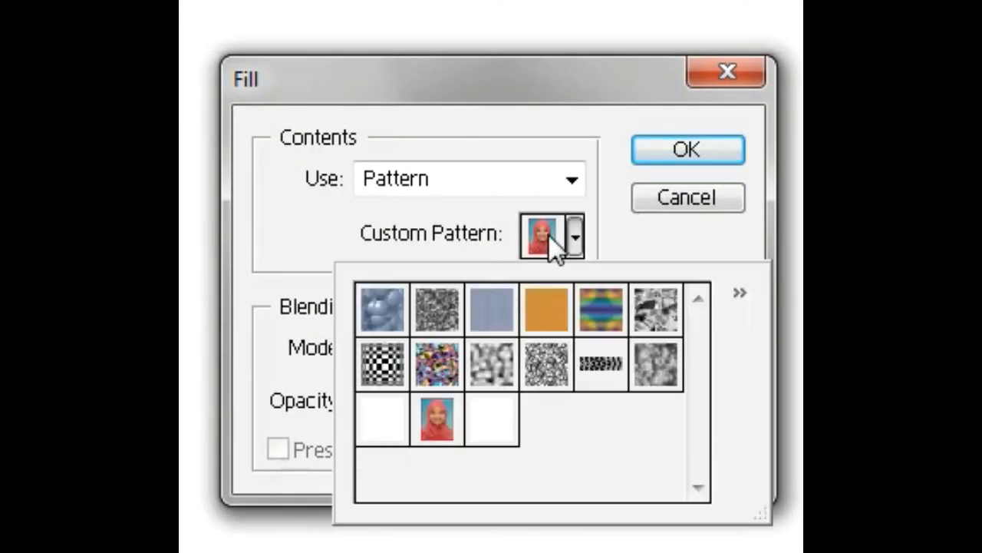
pyautogui.click(445, 419)
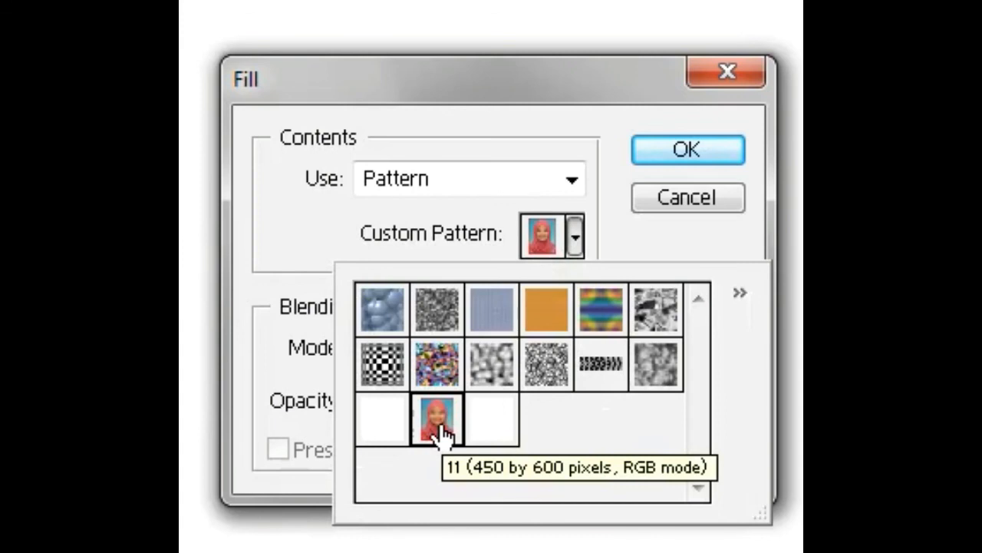
pyautogui.click(676, 158)
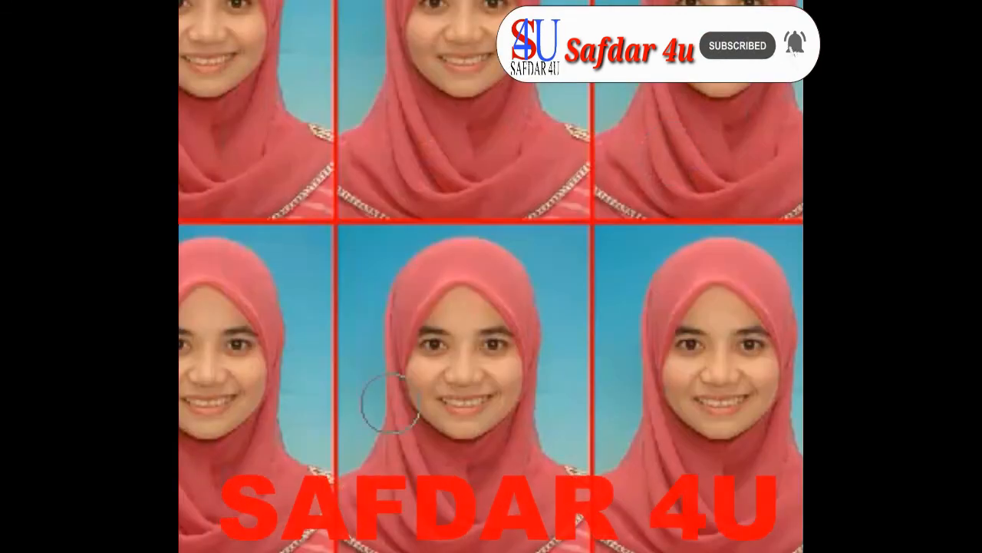